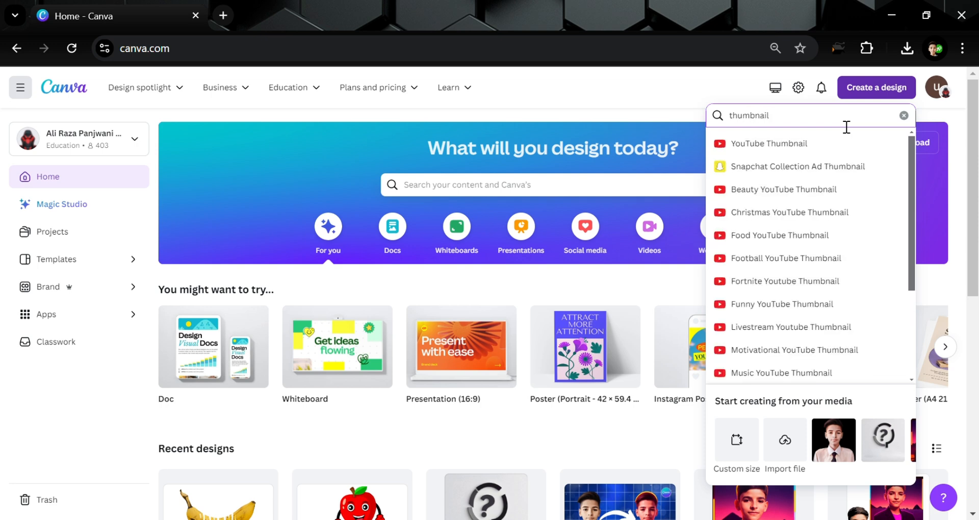
- Start a YouTube Thumbnail design and insert a red chilli photo found by searching elements for chilli
left_click(843, 142)
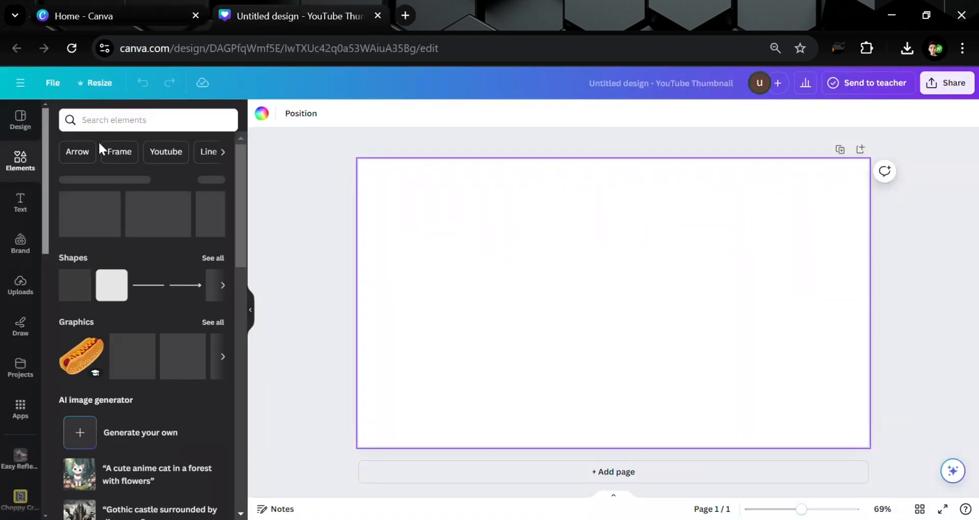
left_click(109, 129)
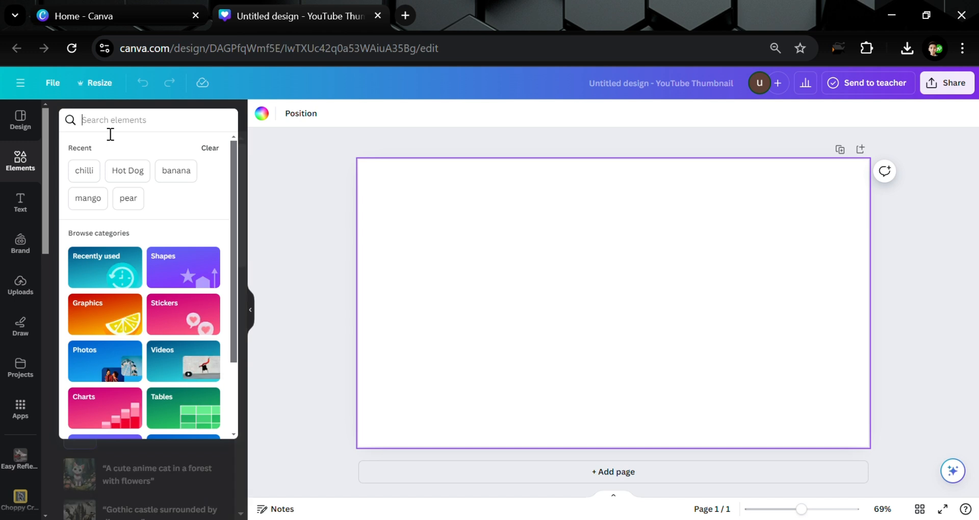
type("chilli")
key("Return")
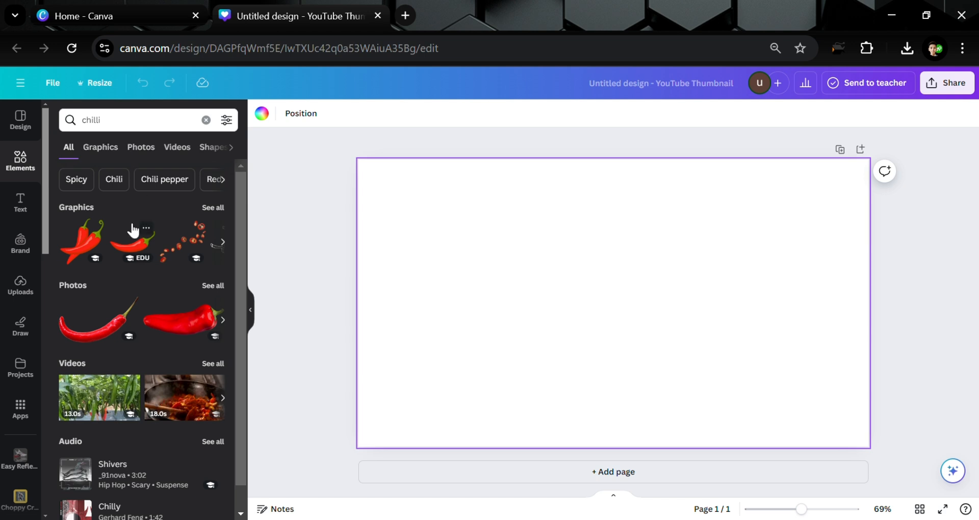
left_click(170, 328)
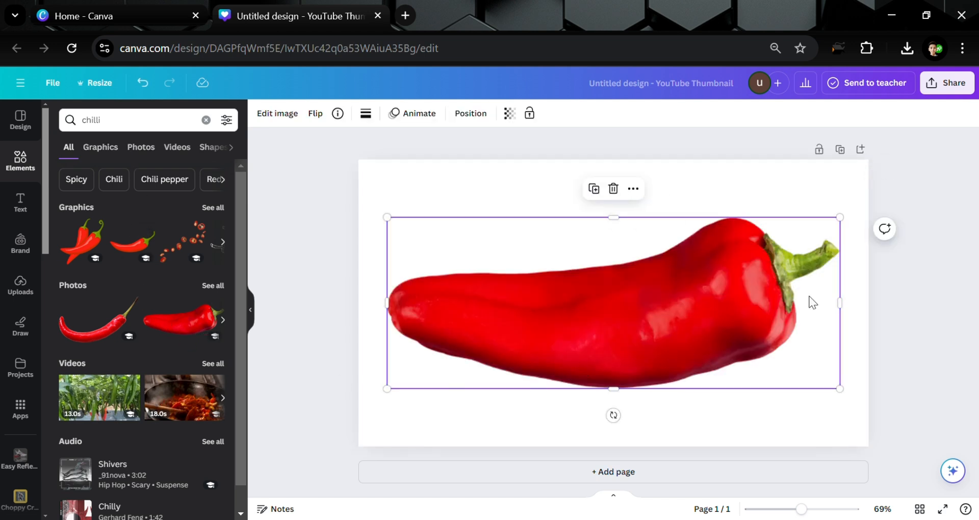
- Shrink the chilli photo so it sits centred on the canvas, and flip it horizontally
left_click_drag(840, 217, 793, 257)
left_click(852, 242)
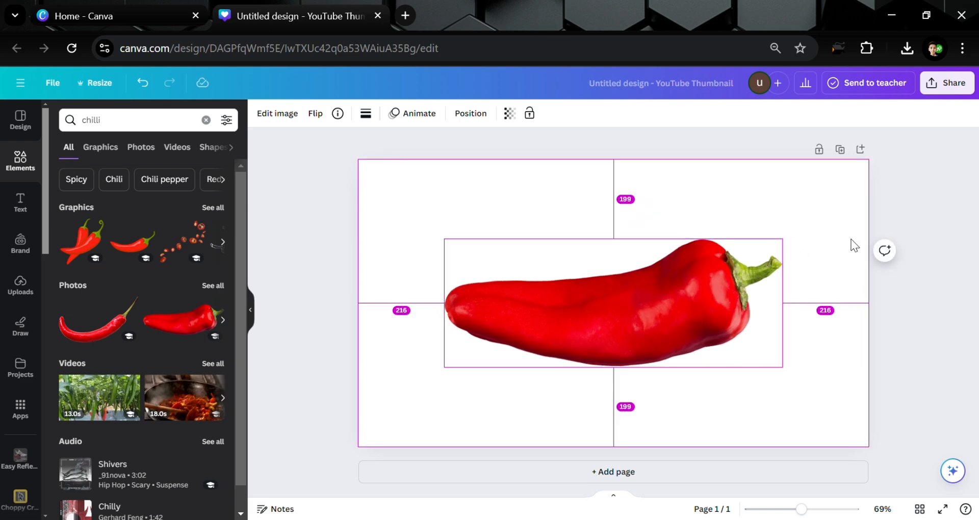
left_click(524, 322)
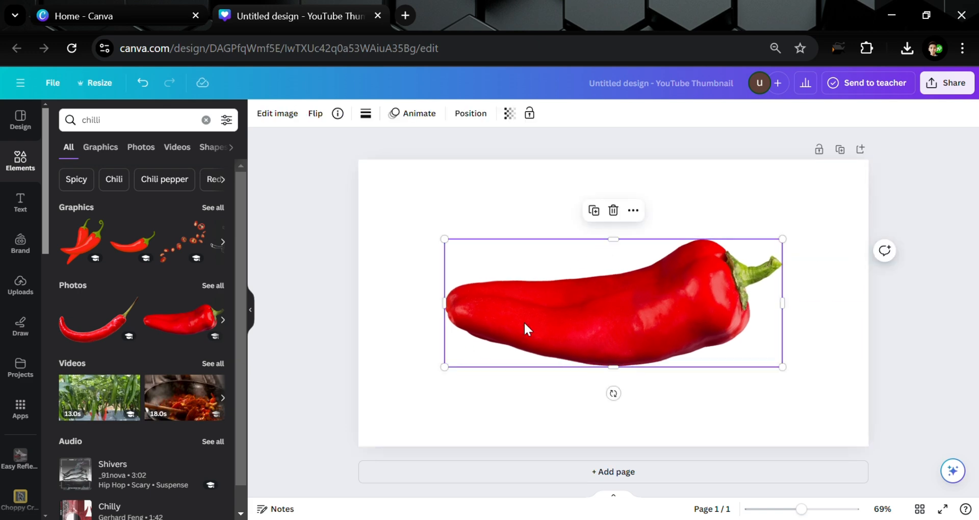
left_click(329, 116)
left_click(332, 141)
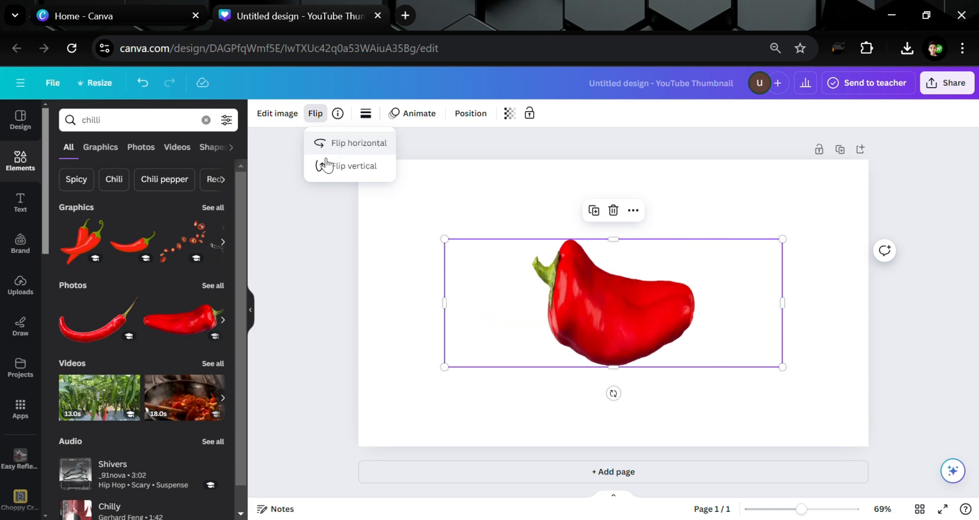
left_click(303, 264)
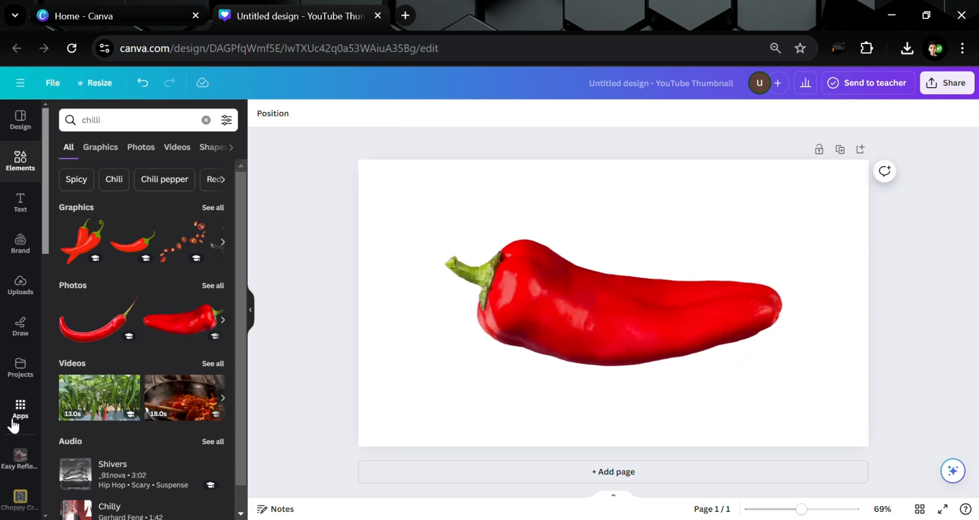
- Find and open the TypeCraft app from the apps search
left_click(20, 408)
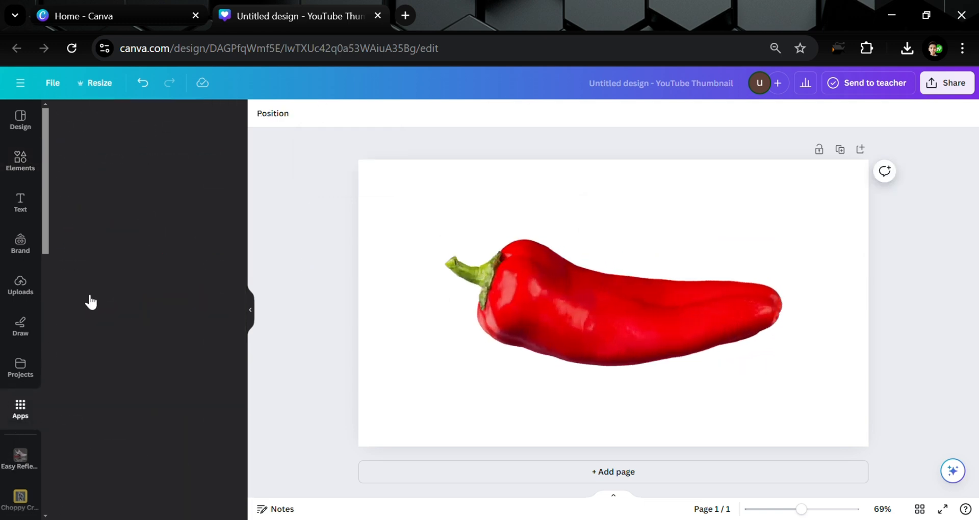
left_click(157, 125)
type("type")
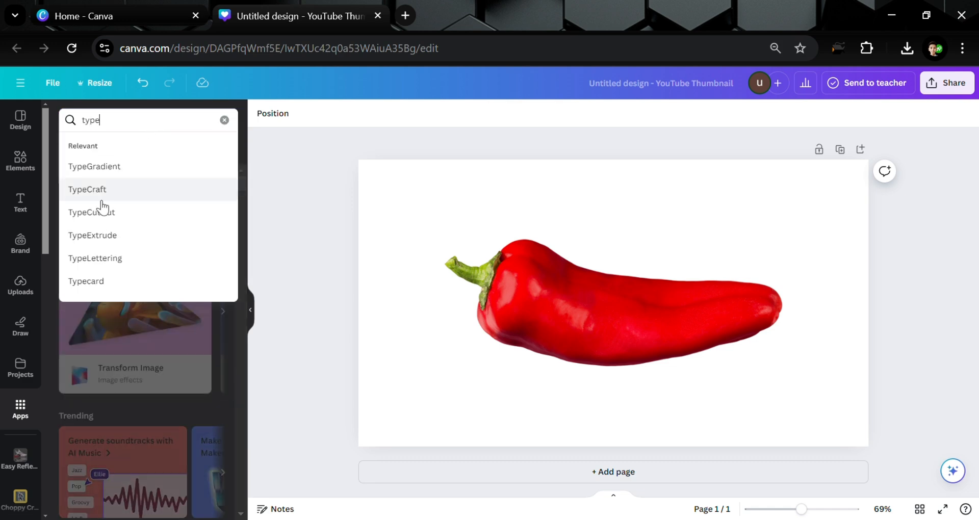
left_click(99, 196)
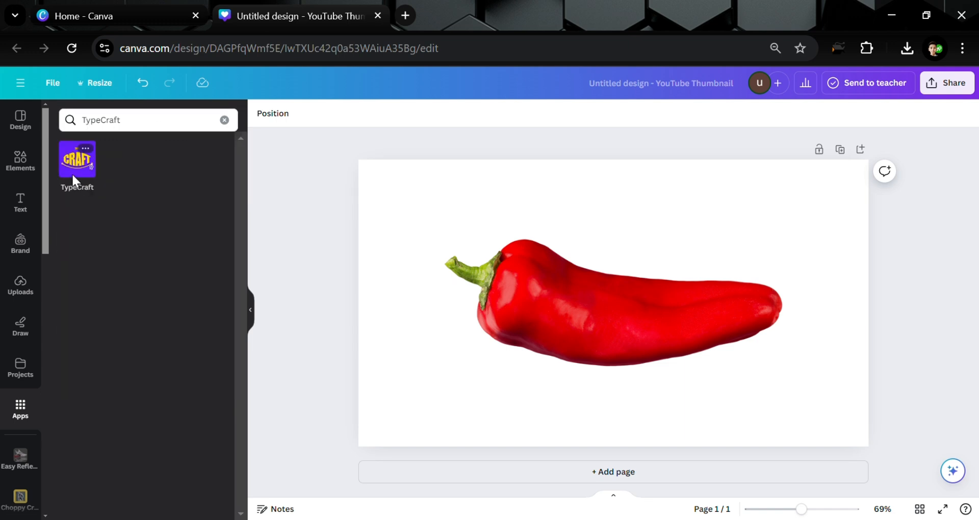
left_click(72, 173)
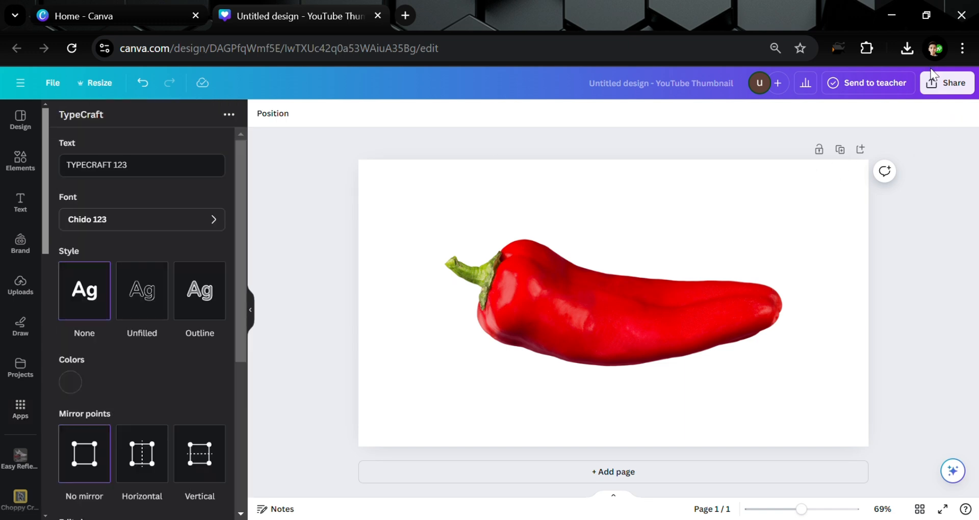
- Set the TypeCraft text to CHILLI and its font to Anton Regular 123
triple_click(130, 174)
type("CHILLI")
left_click(133, 218)
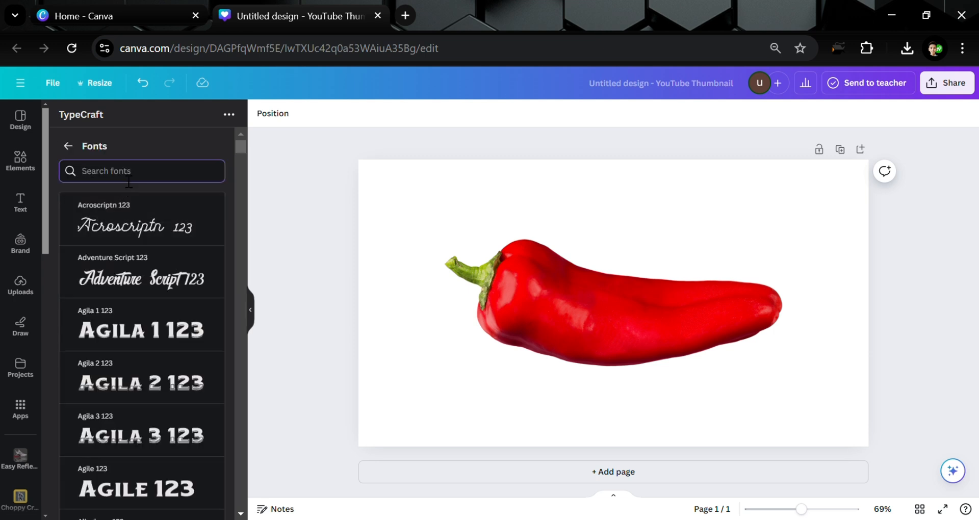
type("anton")
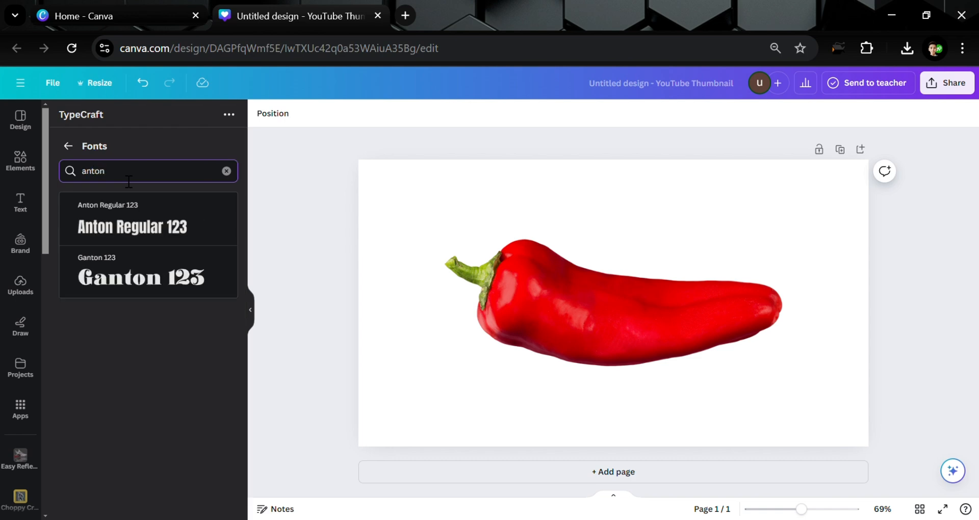
left_click(127, 242)
left_click(68, 146)
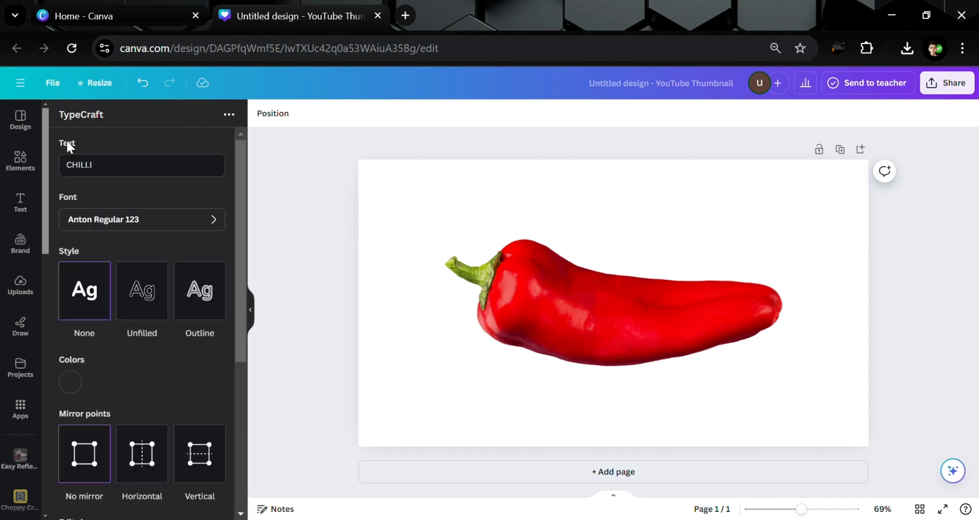
- Set the TypeCraft text colour to white #FFFFFF
scroll(111, 259, "down", 3)
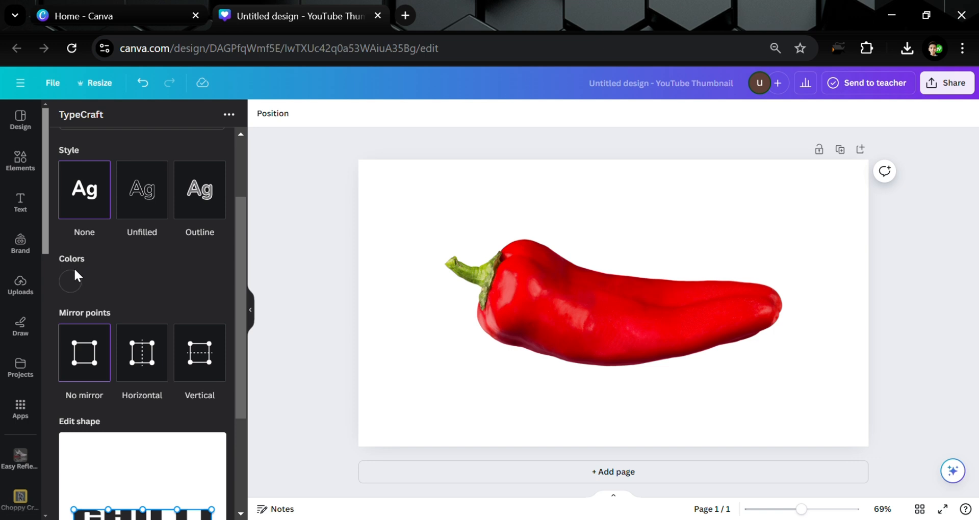
left_click(73, 278)
left_click_drag(84, 310, 62, 300)
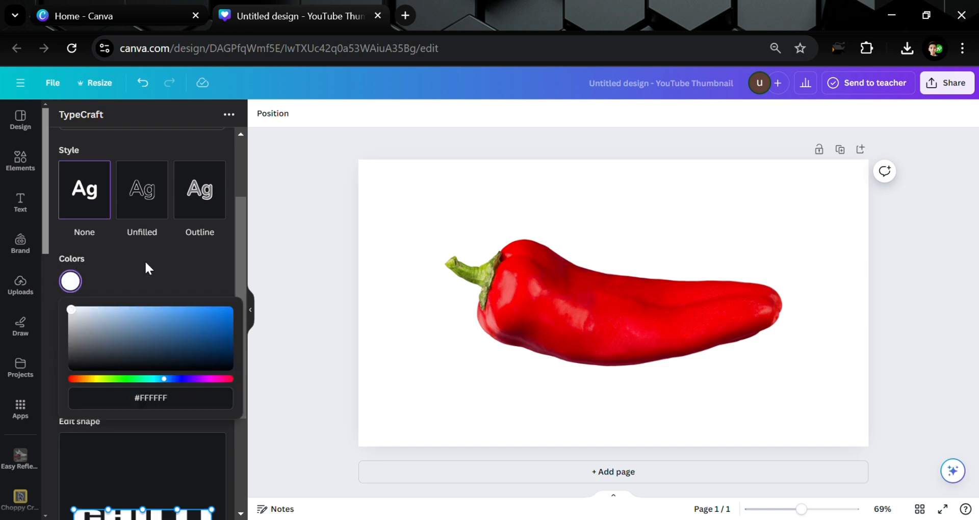
left_click(147, 260)
- Warp the text shape by raising its top corner and middle points, and add the CHILLI element to the design
scroll(126, 436, "down", 1)
scroll(128, 441, "down", 2)
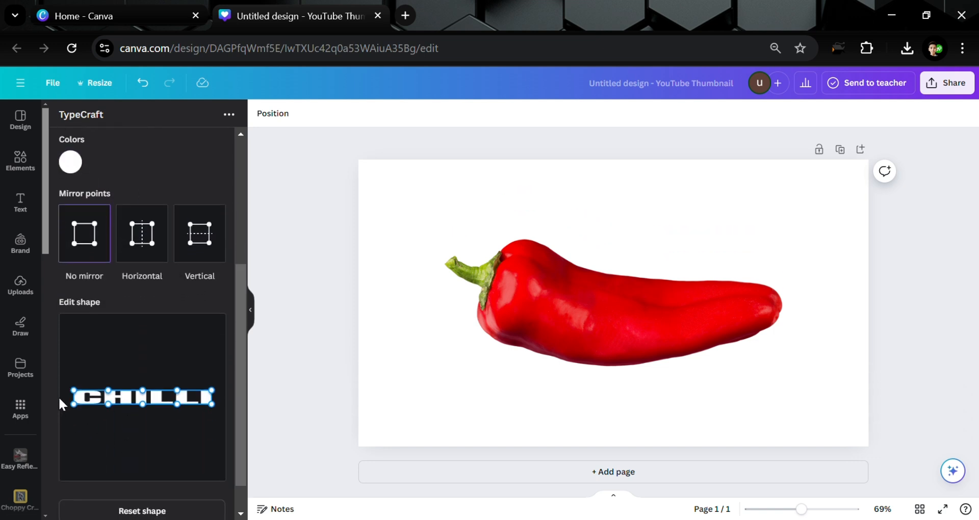
left_click_drag(74, 392, 74, 360)
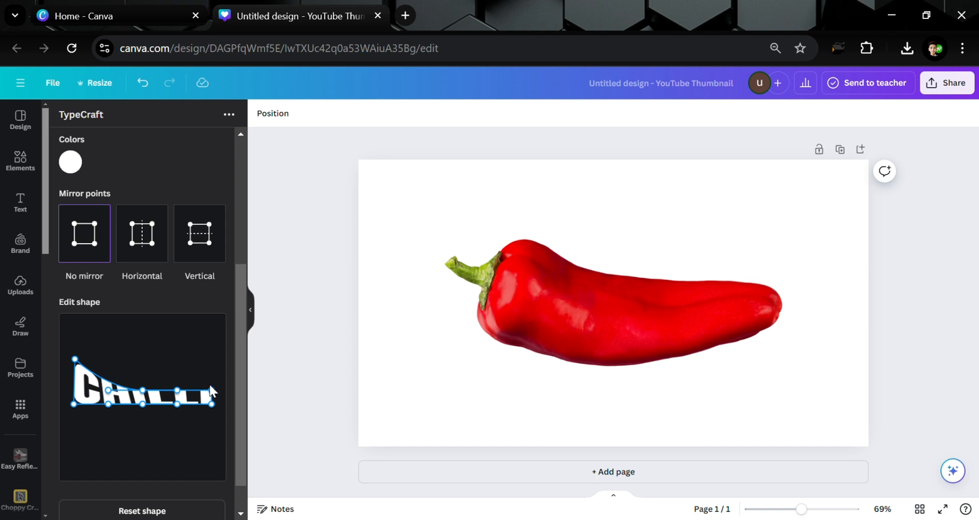
left_click_drag(211, 374, 210, 362)
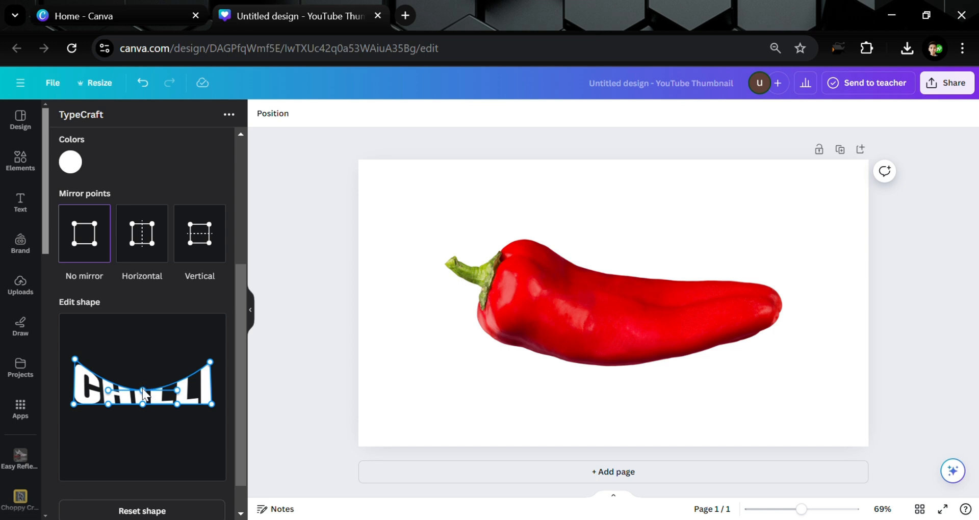
left_click_drag(143, 389, 142, 384)
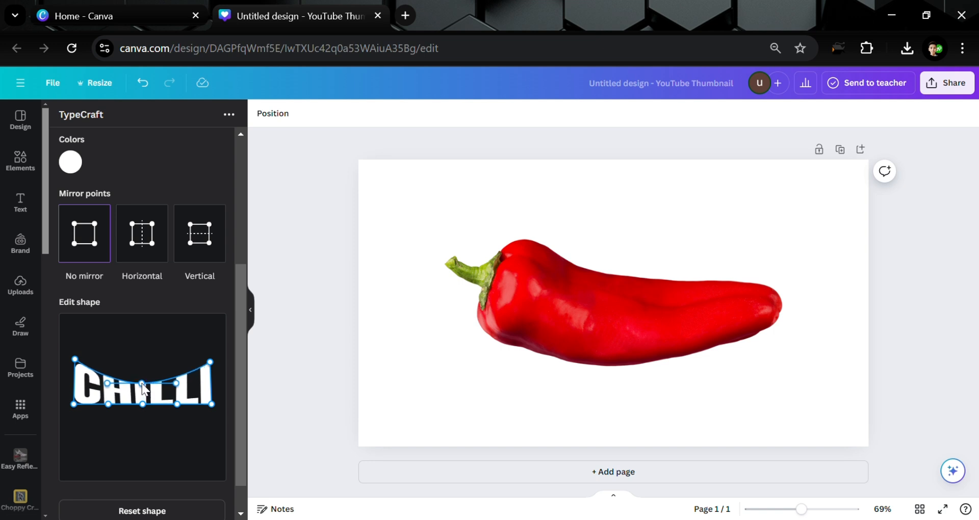
scroll(150, 492, "down", 1)
left_click(153, 500)
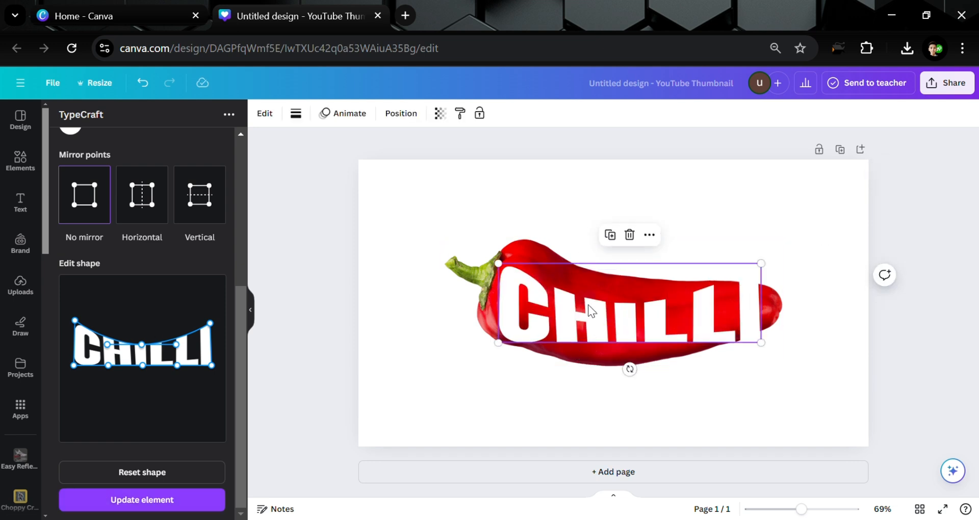
- Resize the CHILLI text smaller and position it over the chilli's body
left_click_drag(592, 314, 606, 323)
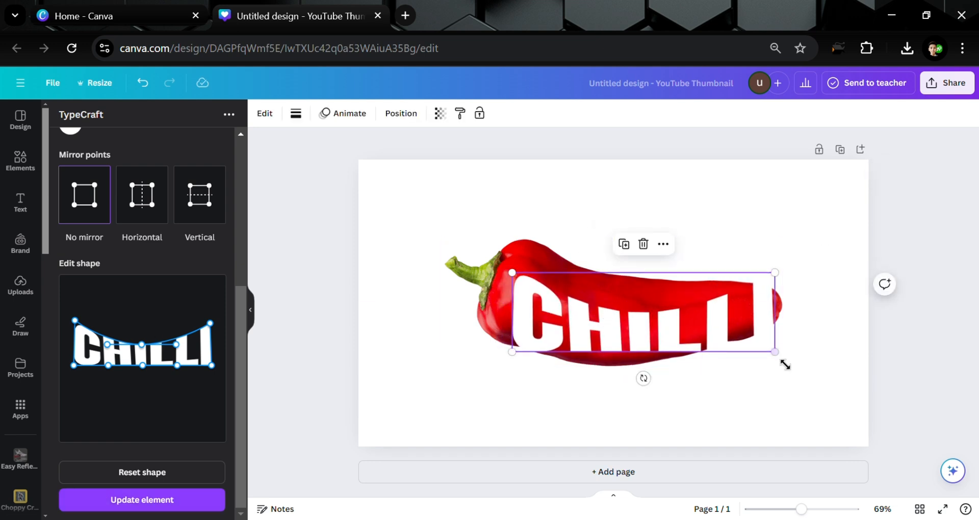
left_click_drag(776, 360, 709, 335)
left_click_drag(651, 298, 688, 311)
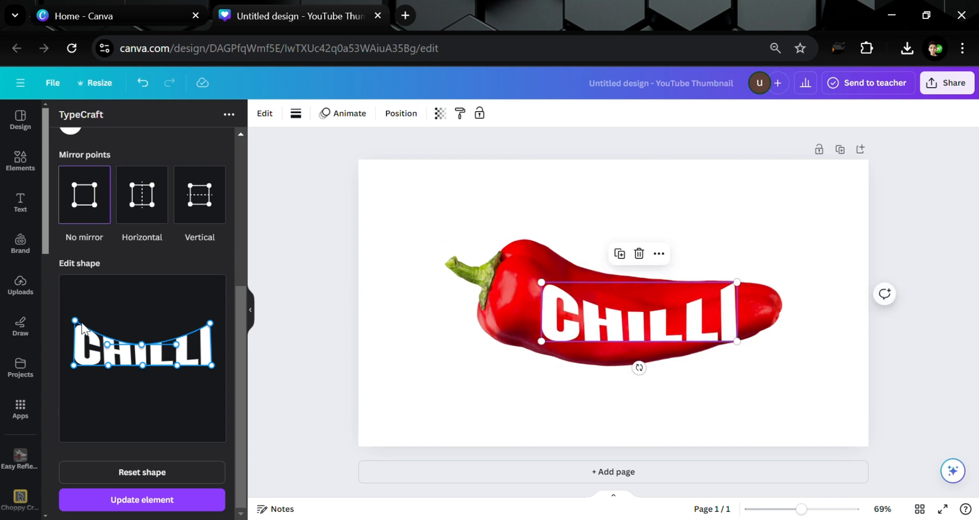
- Raise the shape's top-left point further, adjust the top middle point, and update the CHILLI element
left_click_drag(75, 321, 74, 300)
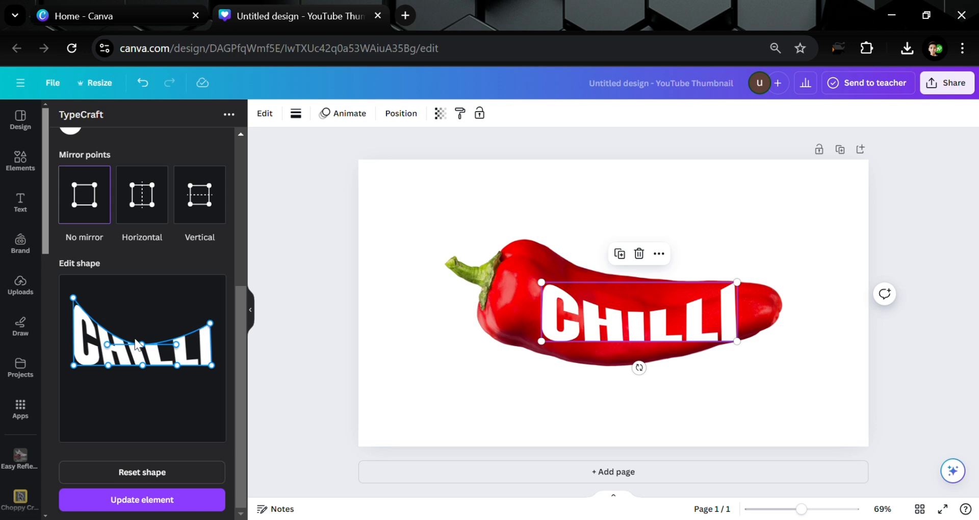
left_click_drag(142, 343, 143, 333)
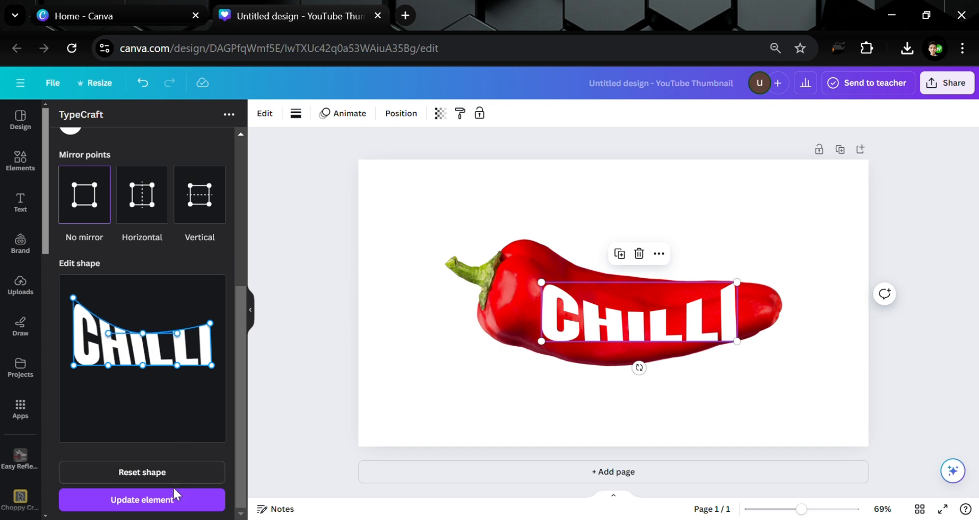
left_click(179, 505)
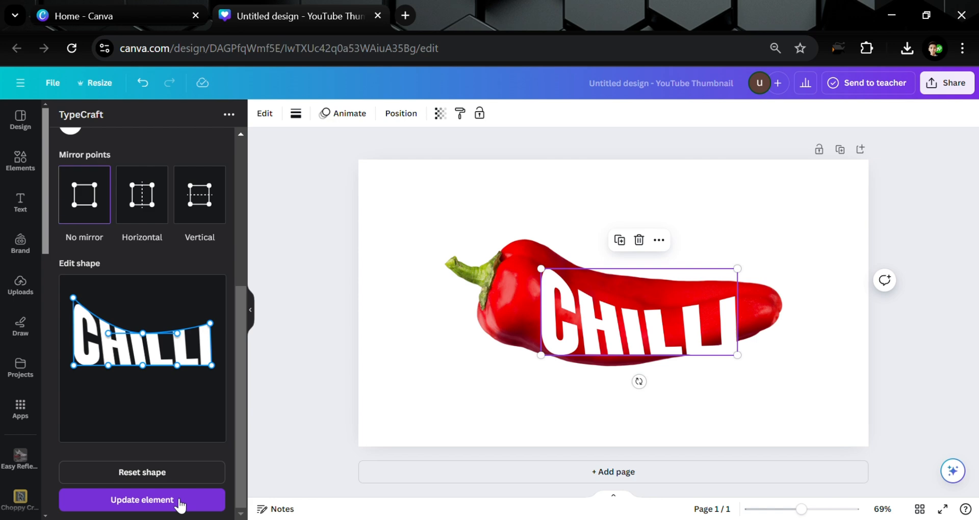
- Move the CHILLI text up, pull the shape's bottom points downward, and update the element
left_click_drag(618, 342, 623, 319)
left_click(161, 502)
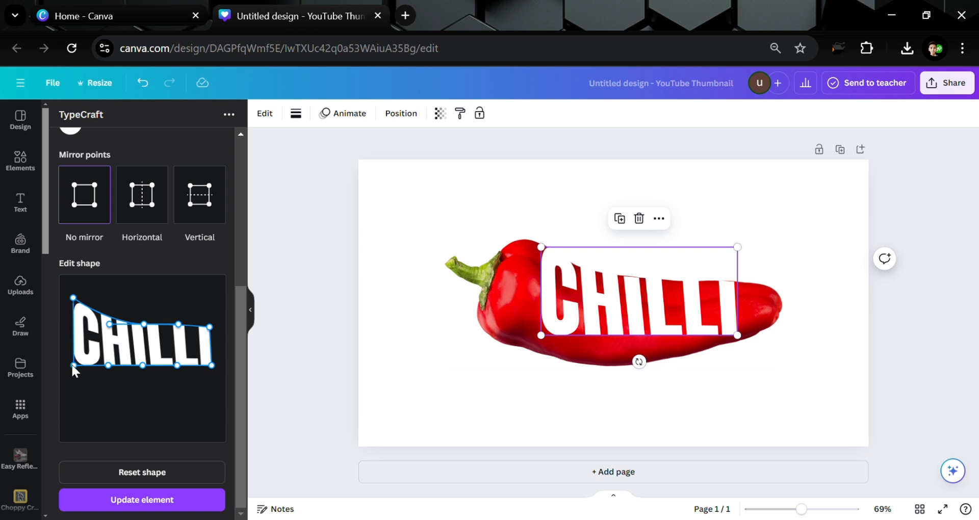
left_click_drag(71, 363, 71, 383)
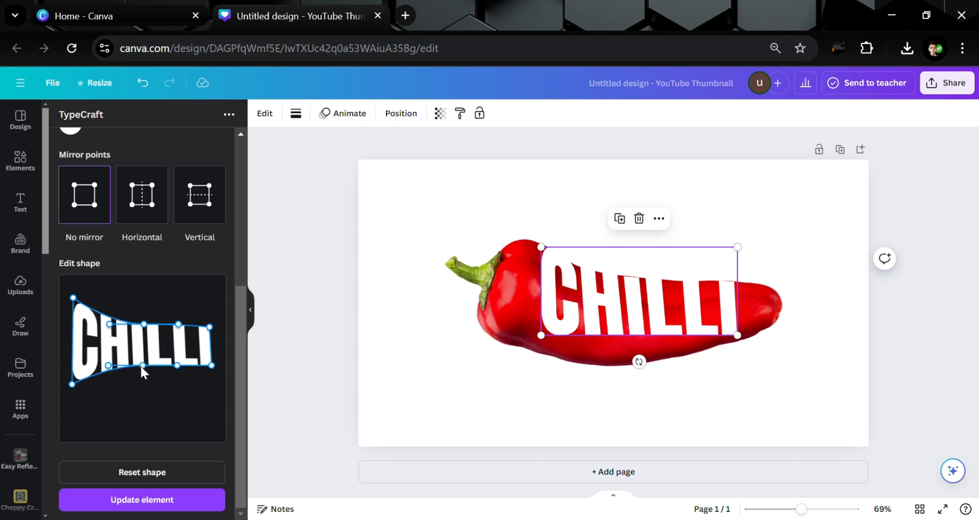
left_click_drag(140, 365, 137, 388)
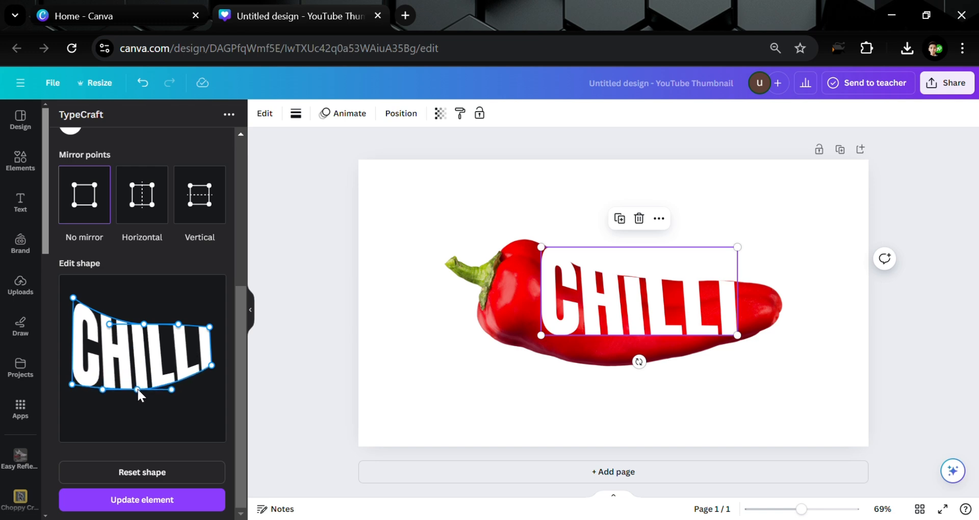
left_click_drag(211, 366, 210, 371)
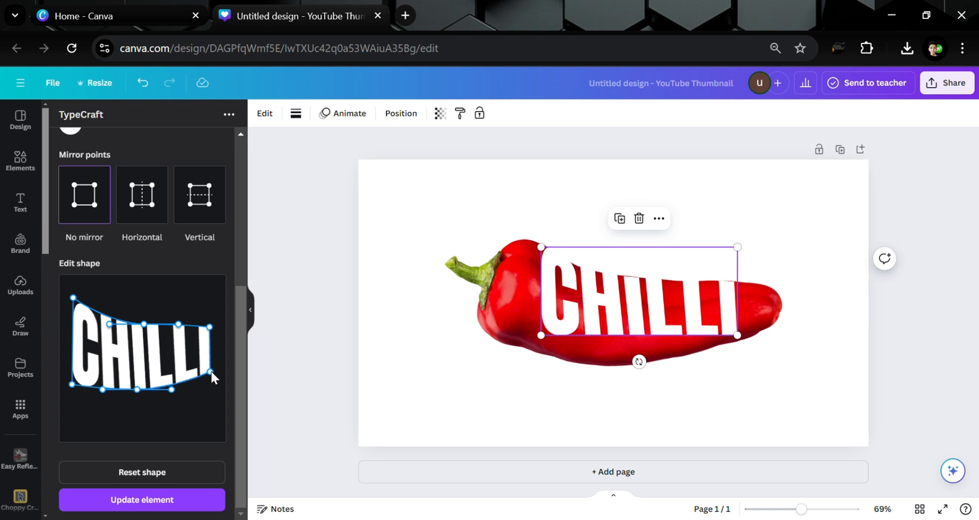
left_click(184, 501)
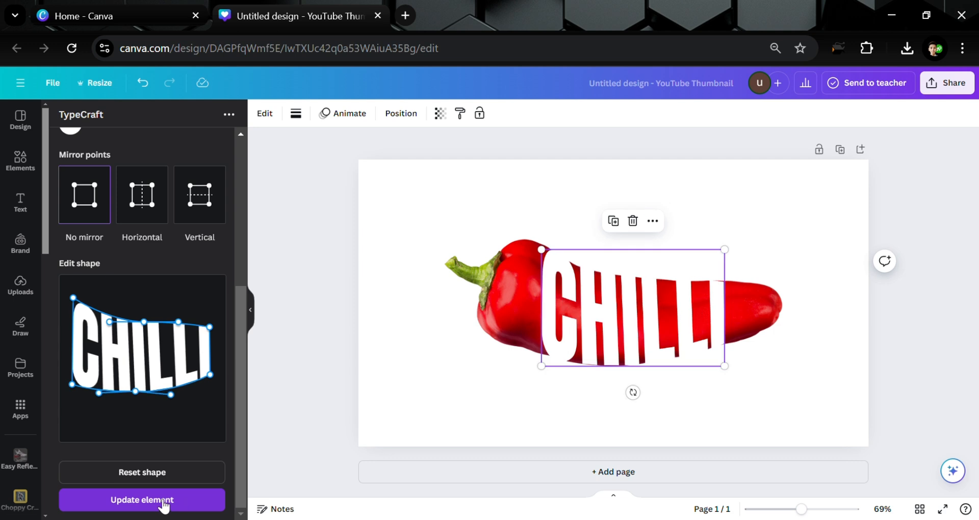
left_click(439, 381)
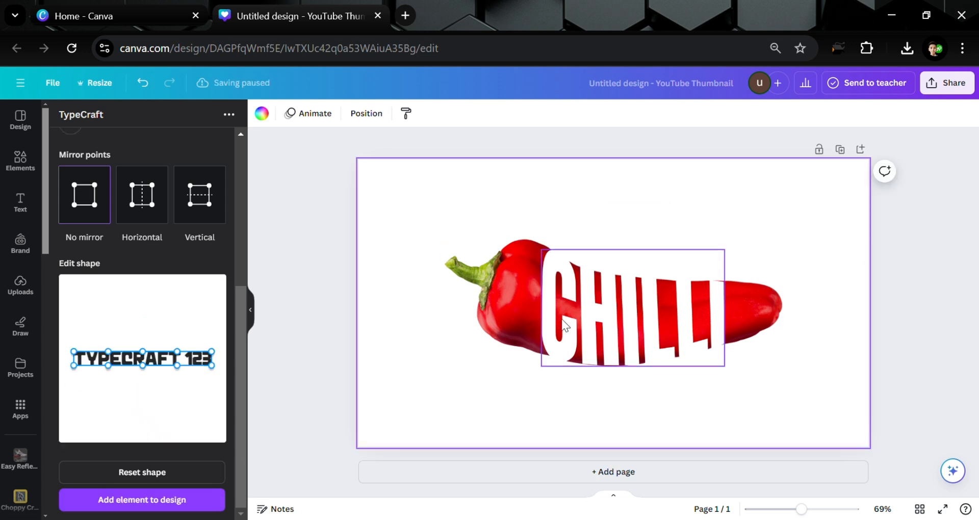
left_click(548, 357)
left_click_drag(539, 371, 543, 371)
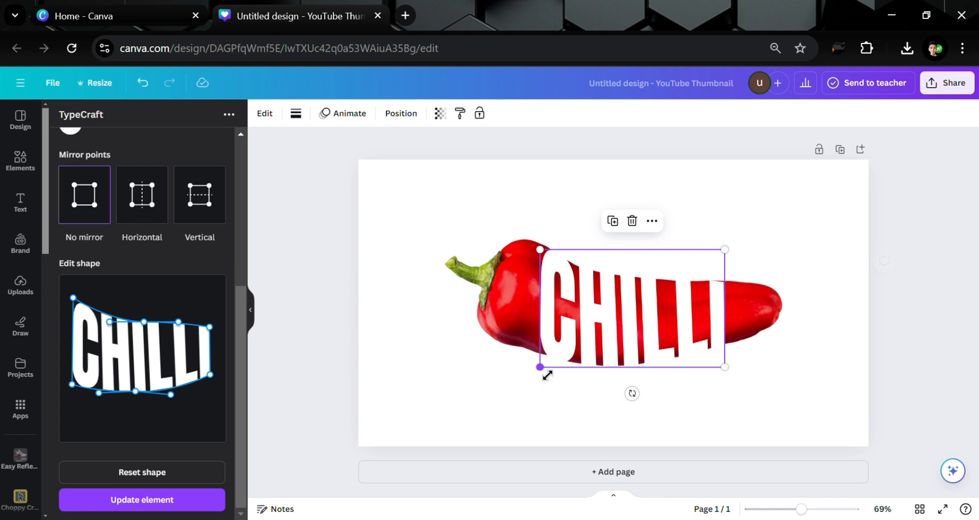
left_click(853, 246)
- Select the chilli photo and nudge it upward a few steps
left_click(698, 301)
key("Up")
key("Up")
key("Up")
key("Up")
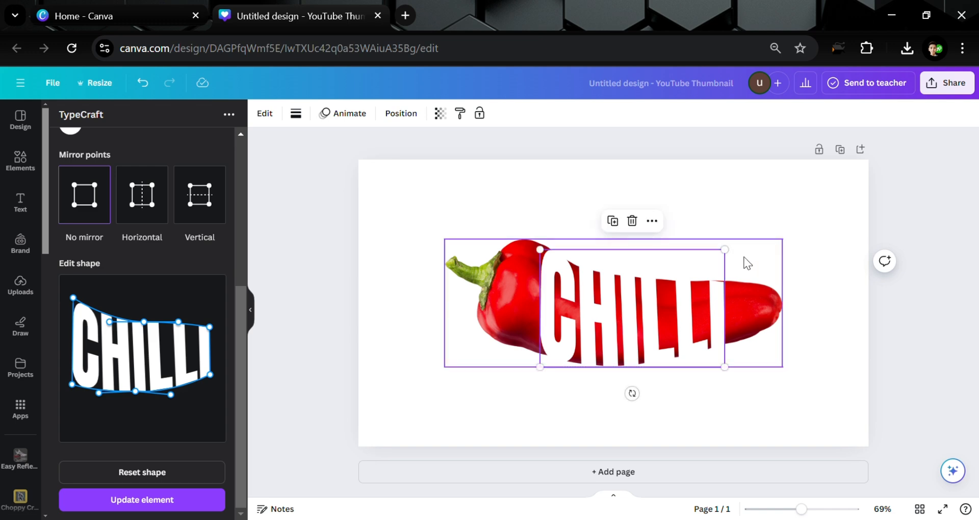
- Slightly rotate and resize the warped CHILLI text element over the chilli
left_click_drag(632, 393, 641, 407)
left_click(748, 384)
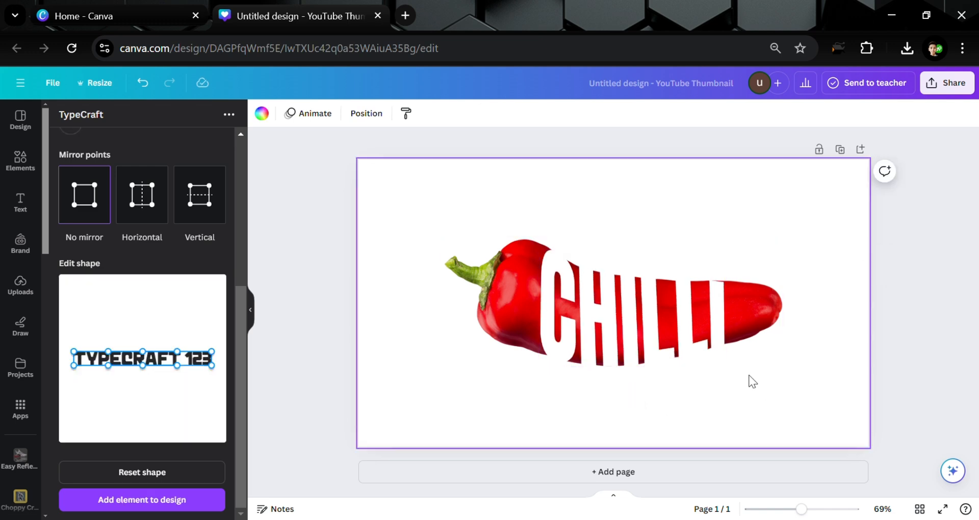
left_click(662, 298)
left_click_drag(737, 257, 740, 254)
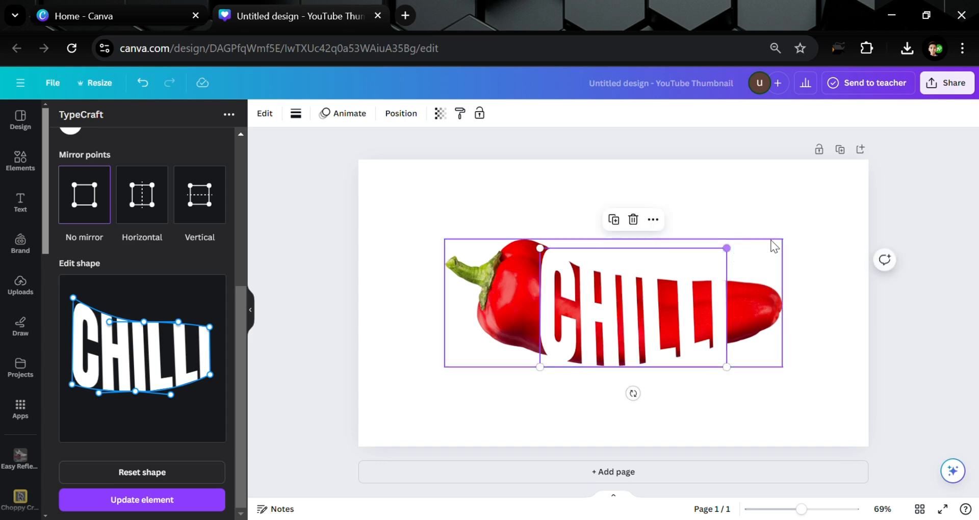
- Duplicate the page and delete the chilli photo from the copy on page 2
left_click(819, 199)
left_click(839, 151)
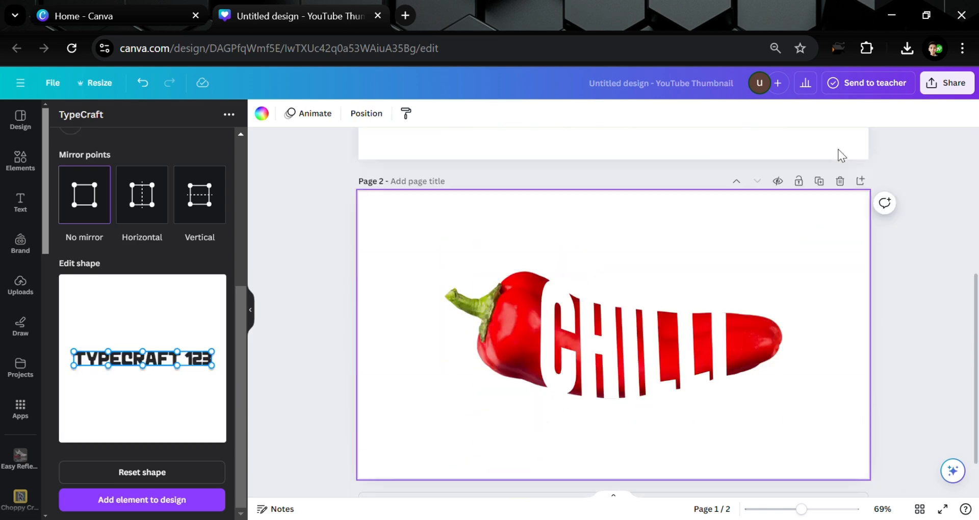
left_click(763, 286)
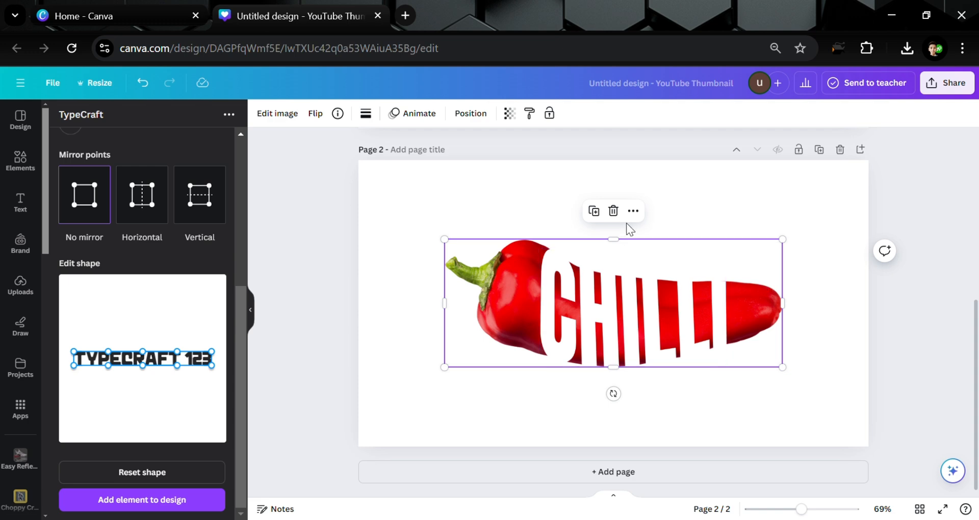
left_click(613, 211)
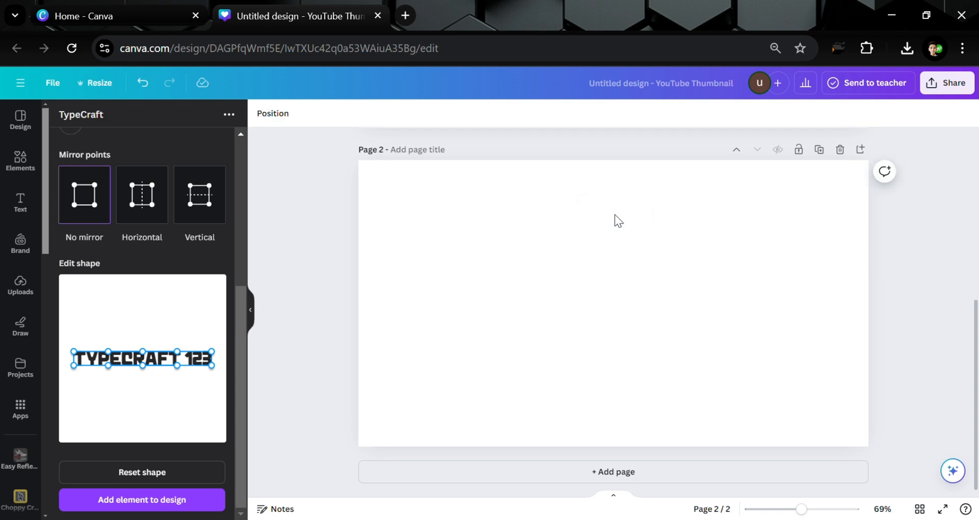
- Add a square shape to page 2 and fill it black
left_click(21, 159)
left_click(206, 121)
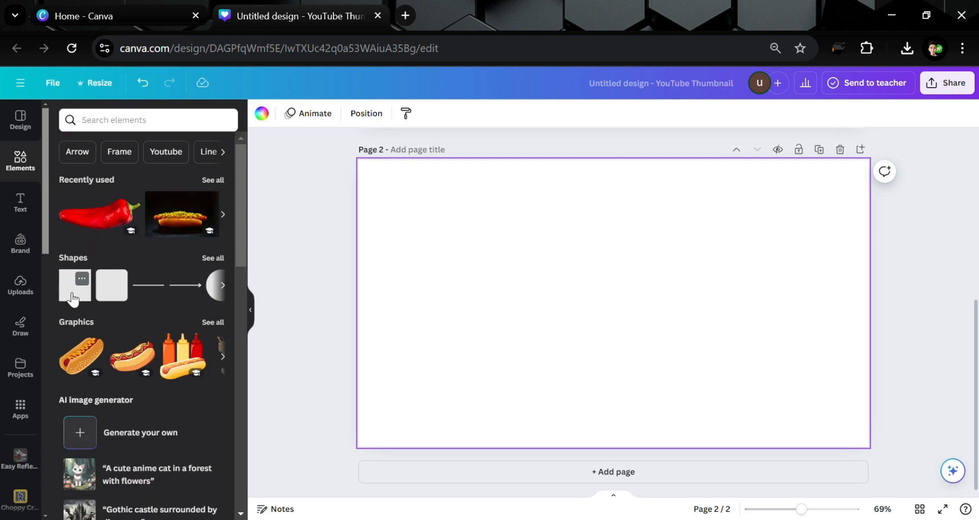
left_click(66, 296)
left_click(310, 286)
left_click(600, 296)
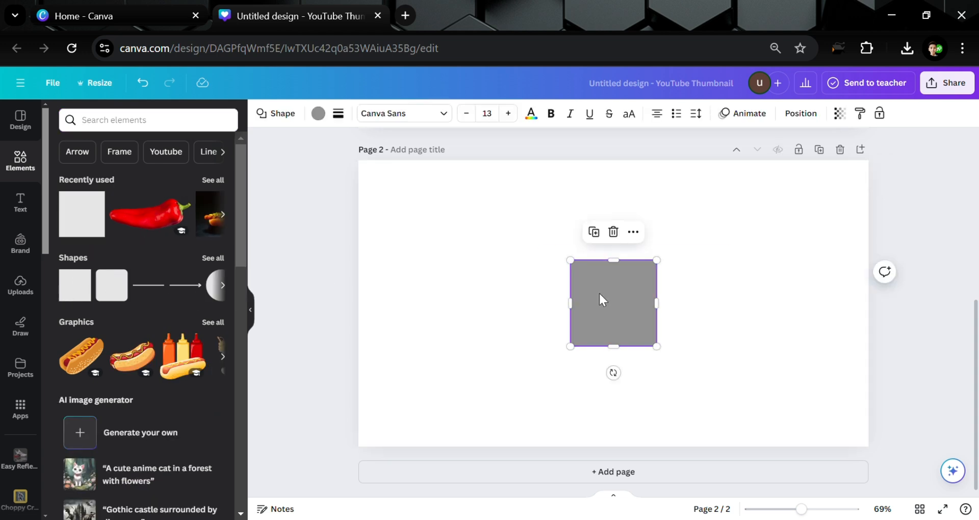
left_click(318, 113)
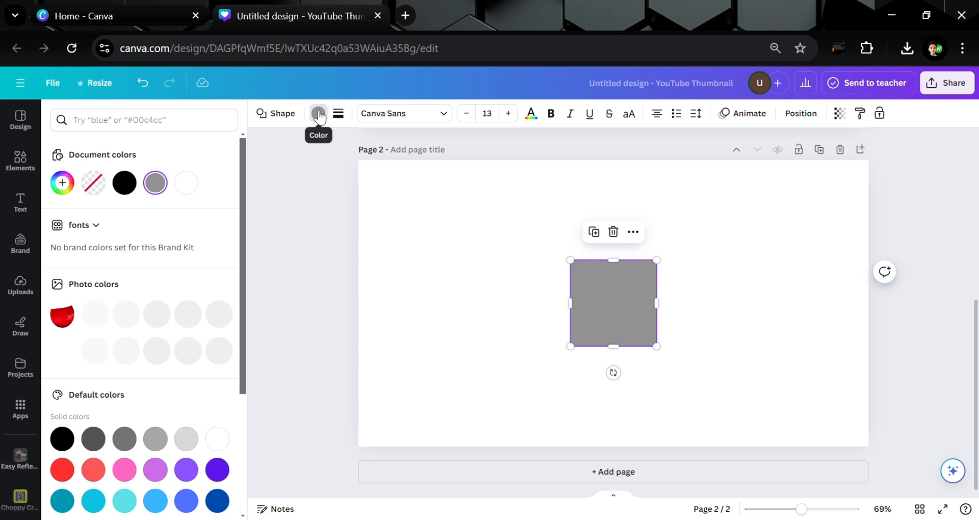
left_click(135, 182)
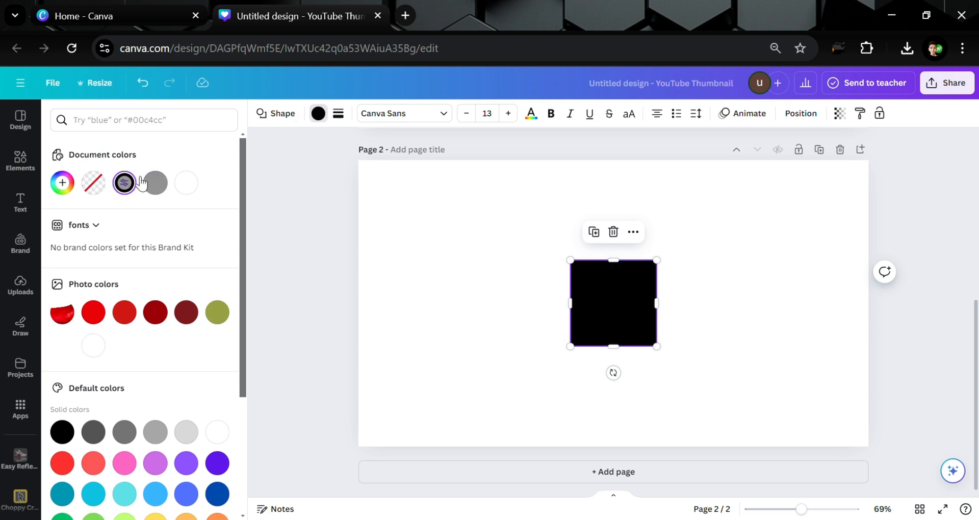
- Send the black square one layer backward behind the CHILLI text
left_click(633, 233)
mouse_move(706, 315)
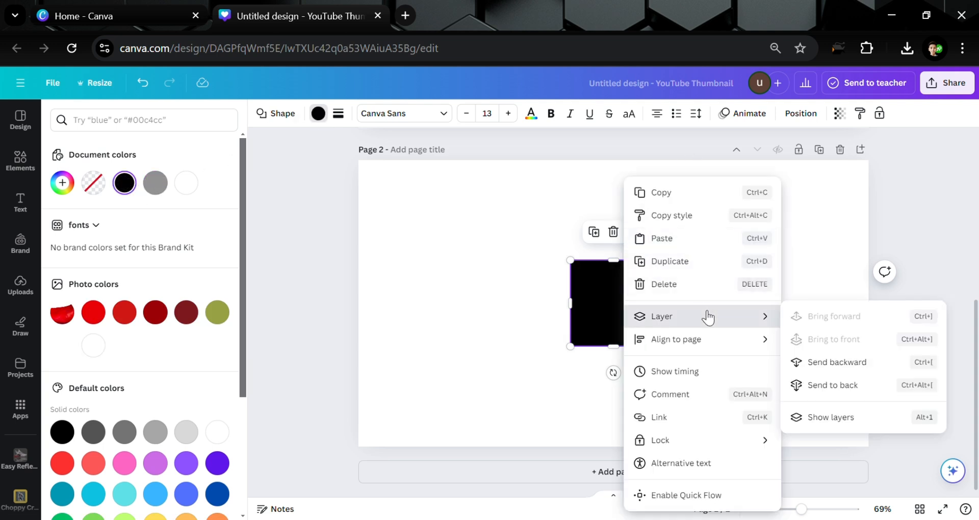
left_click(868, 362)
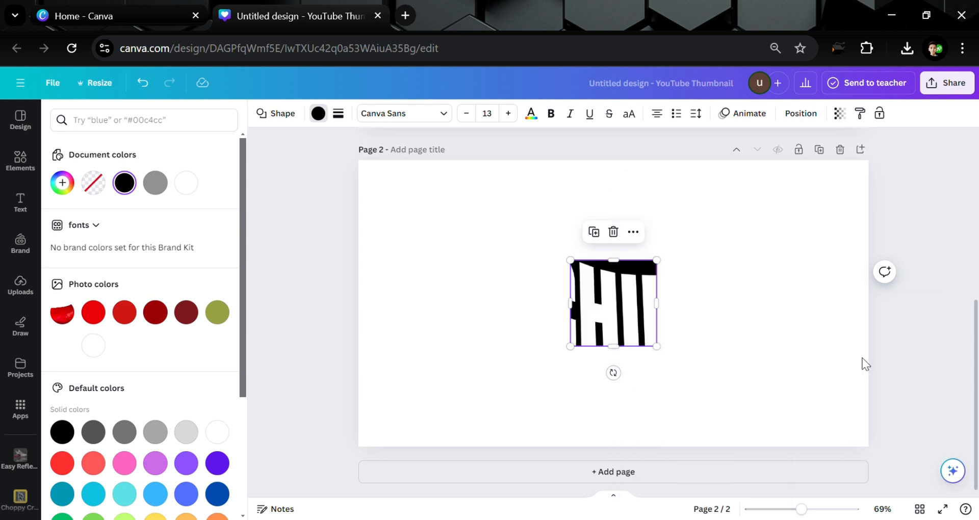
left_click(751, 281)
left_click(624, 270)
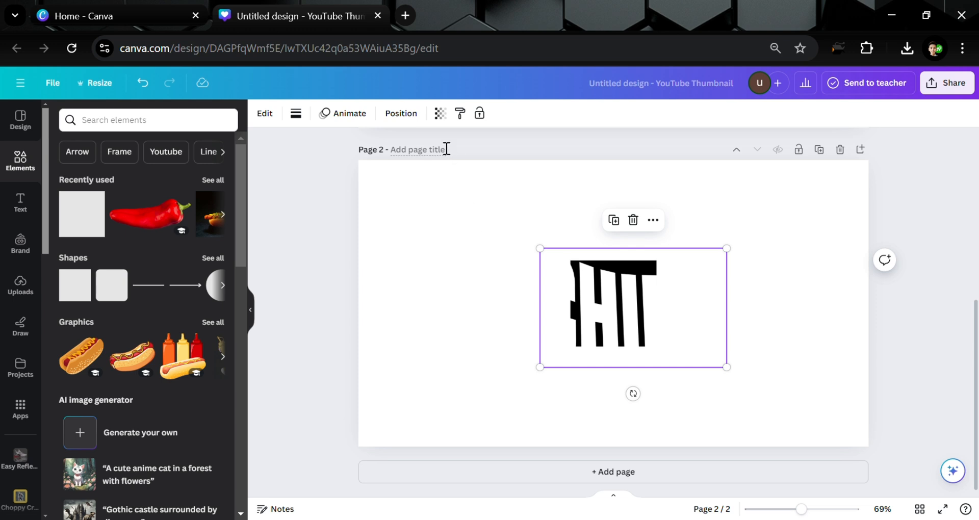
- Resize the black rectangle so it covers the whole area behind the CHILLI text
left_click(403, 116)
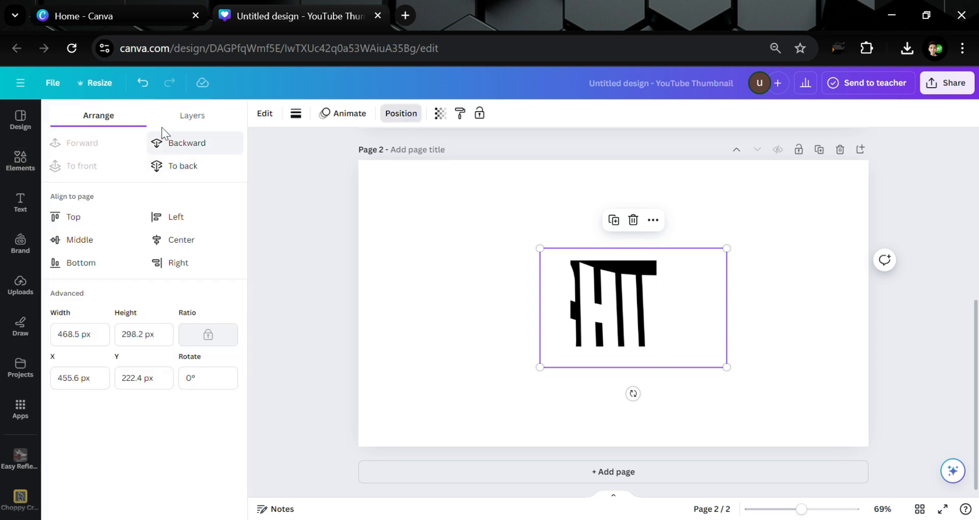
left_click(190, 116)
left_click(145, 223)
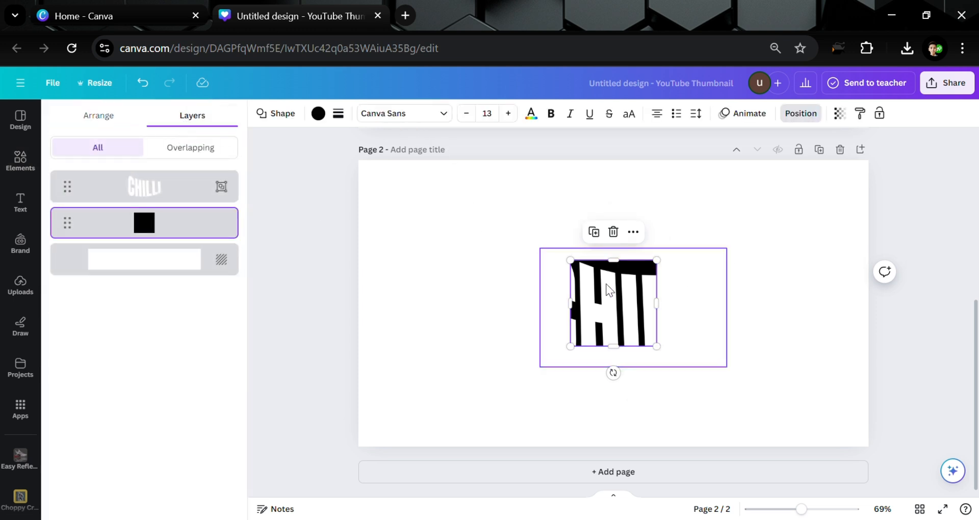
left_click_drag(571, 305, 522, 307)
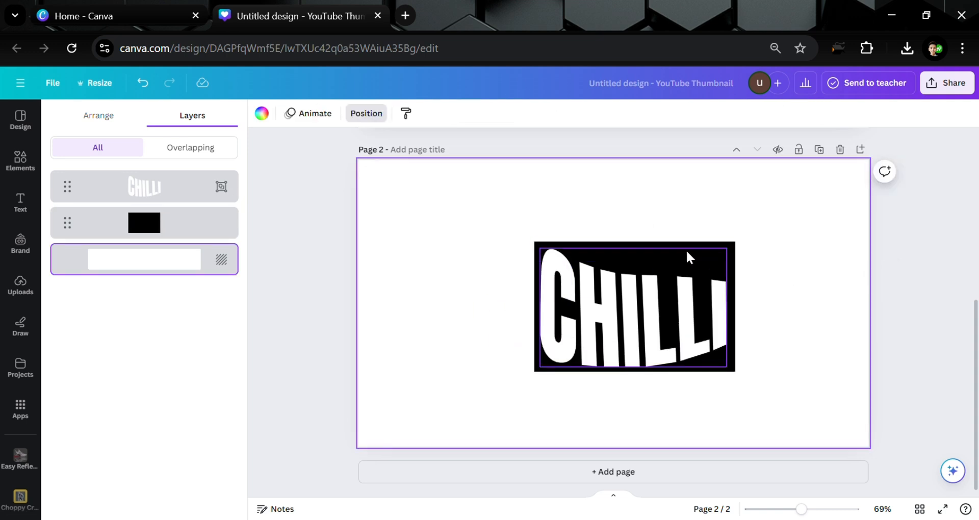
left_click(686, 249)
left_click(680, 243)
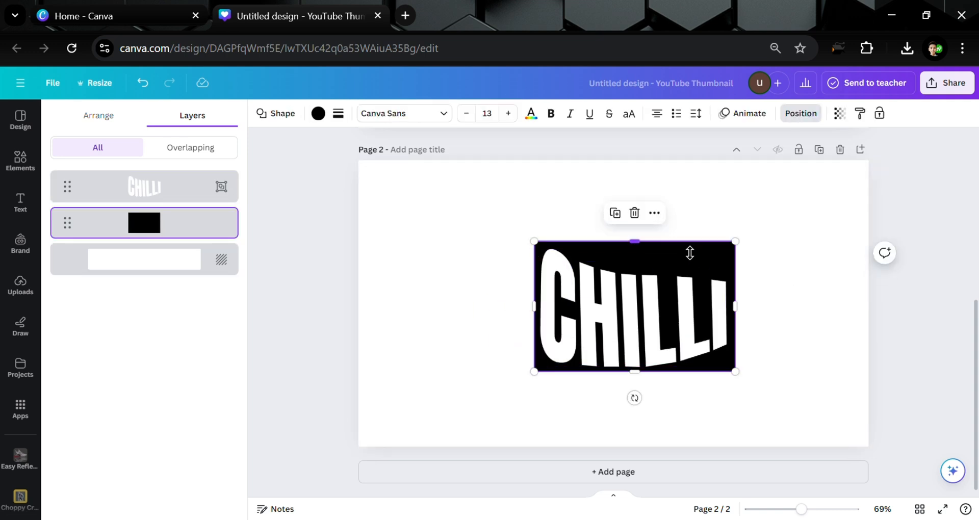
key("Left")
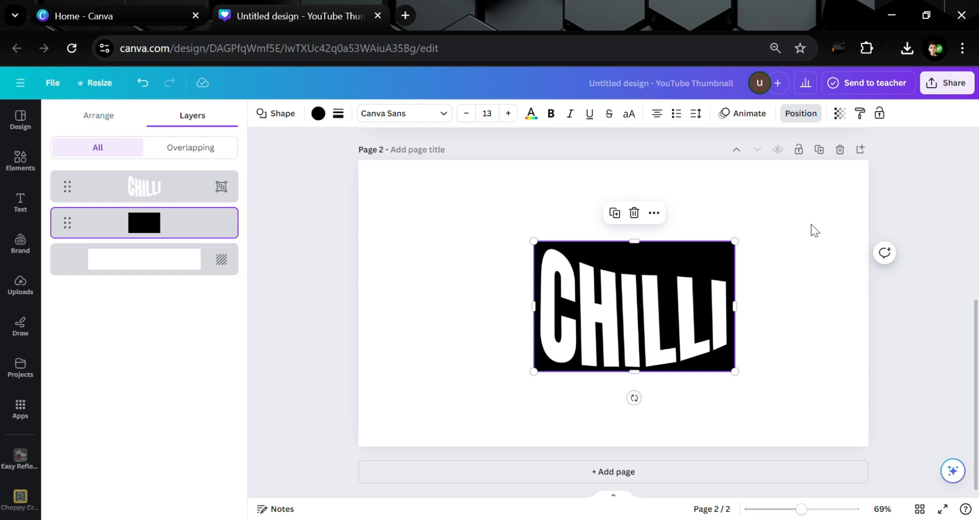
left_click(814, 231)
- Download only page 2 as a PNG file
left_click(947, 83)
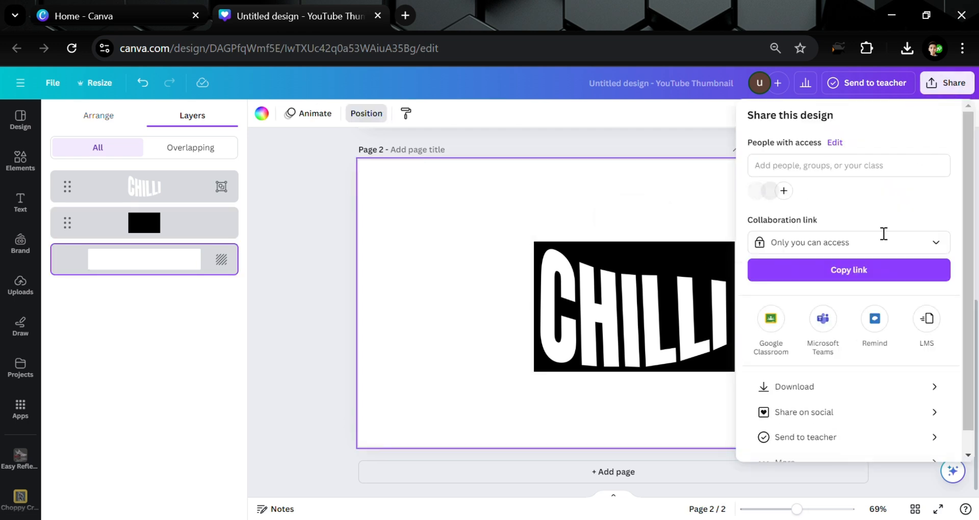
left_click(815, 388)
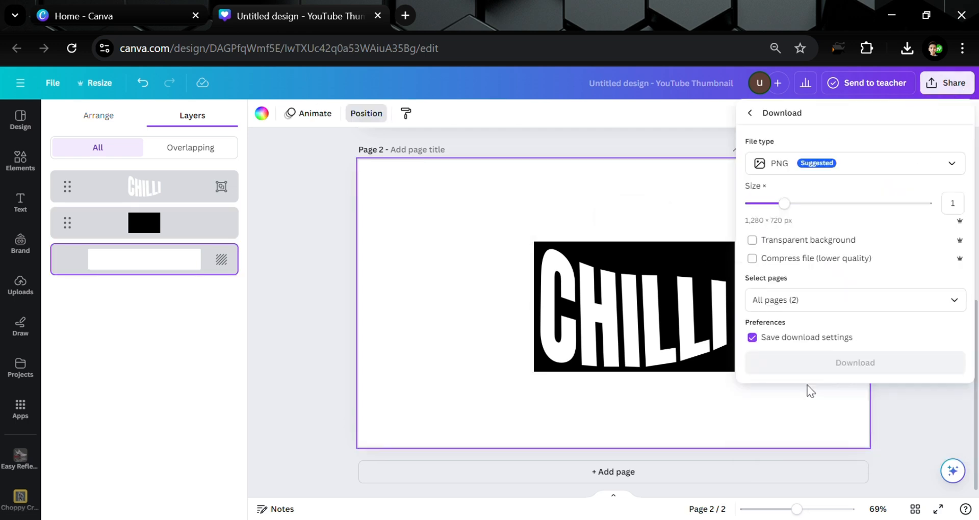
left_click(955, 302)
left_click(873, 341)
left_click(852, 398)
left_click(851, 437)
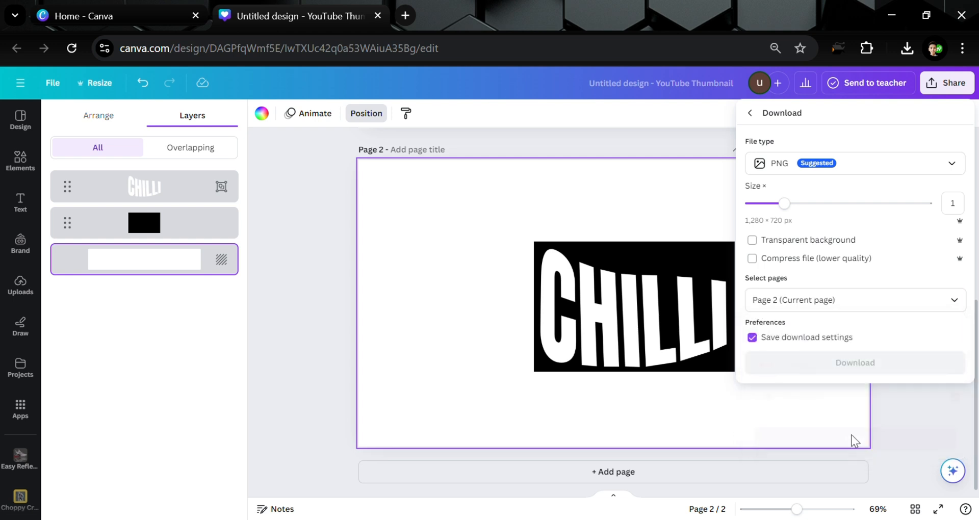
left_click(837, 365)
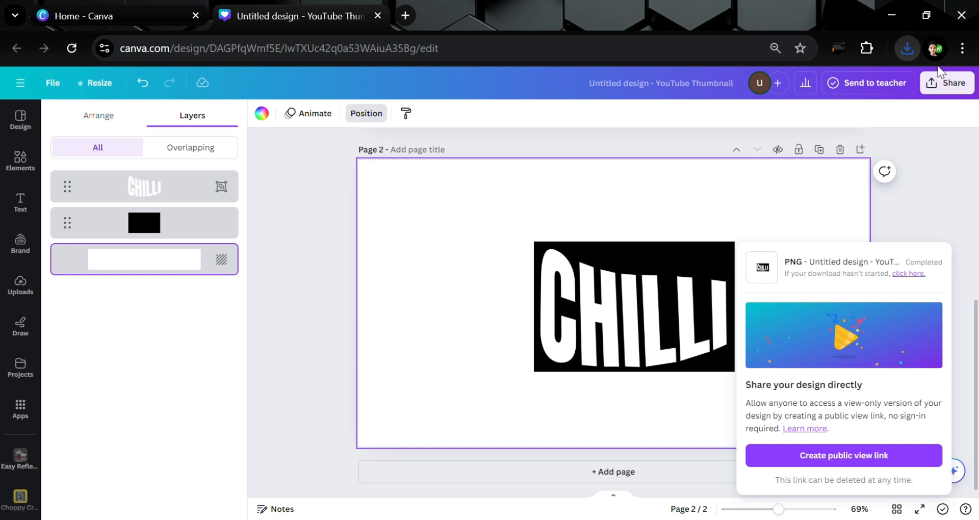
- Upload the downloaded PNG and add it onto page 1
left_click(21, 286)
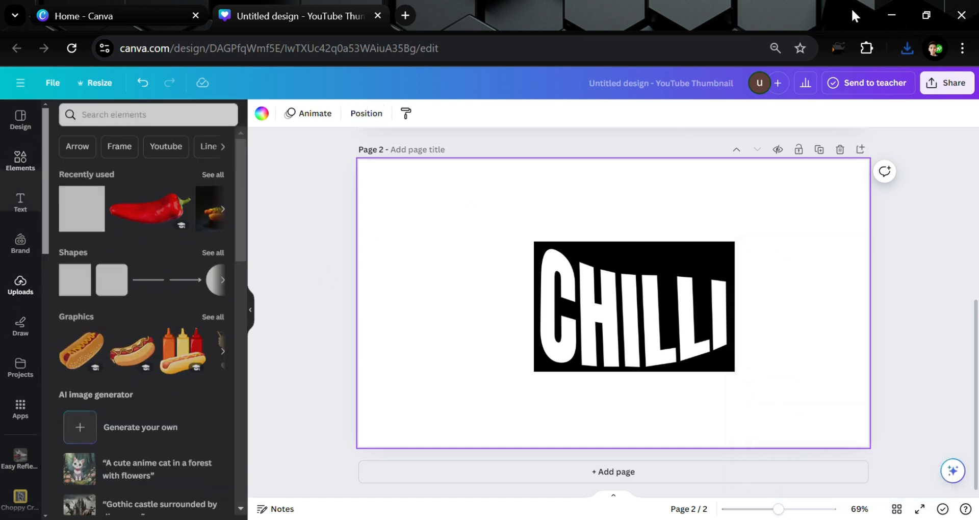
left_click_drag(909, 45, 94, 309)
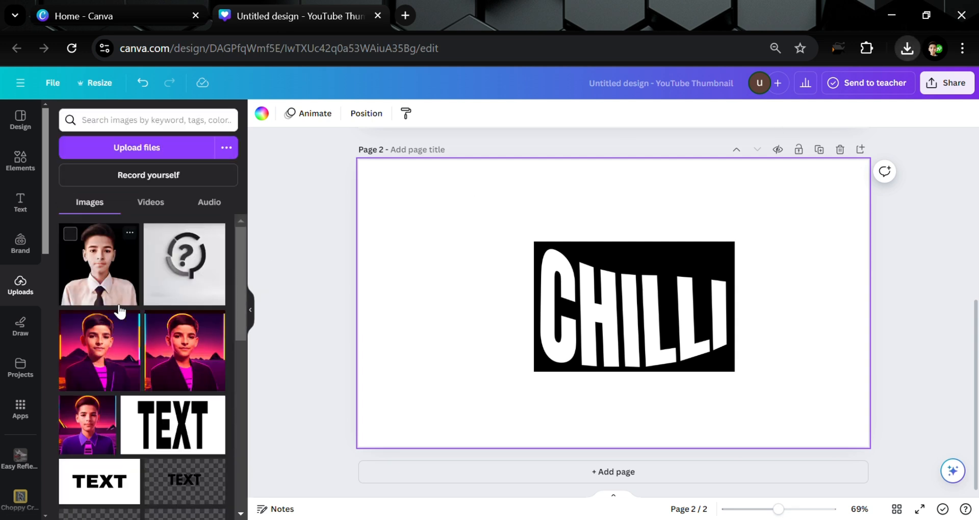
left_click(316, 238)
scroll(748, 268, "up", 5)
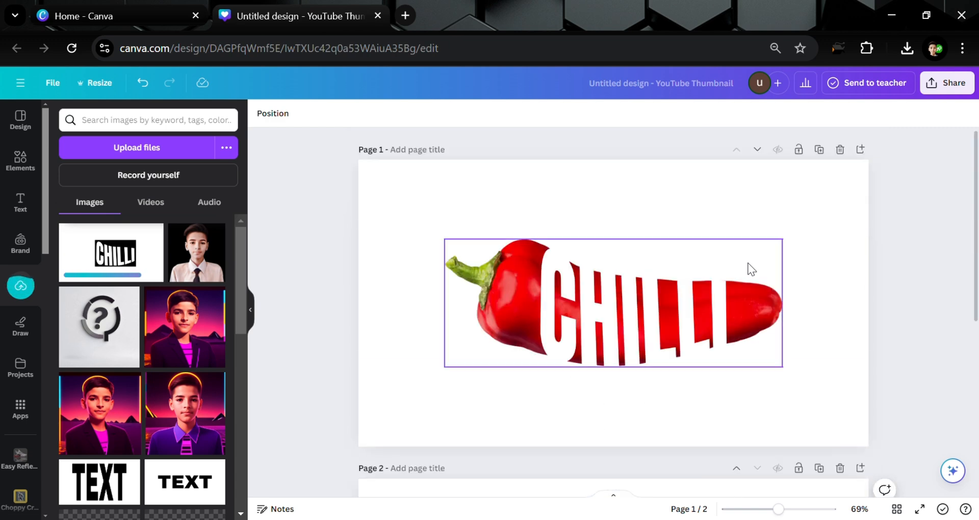
left_click(599, 173)
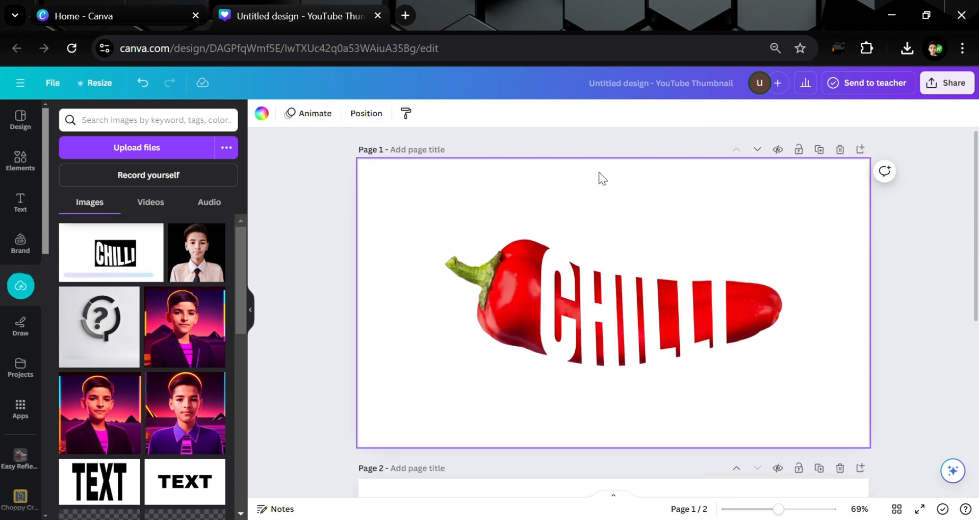
left_click(111, 253)
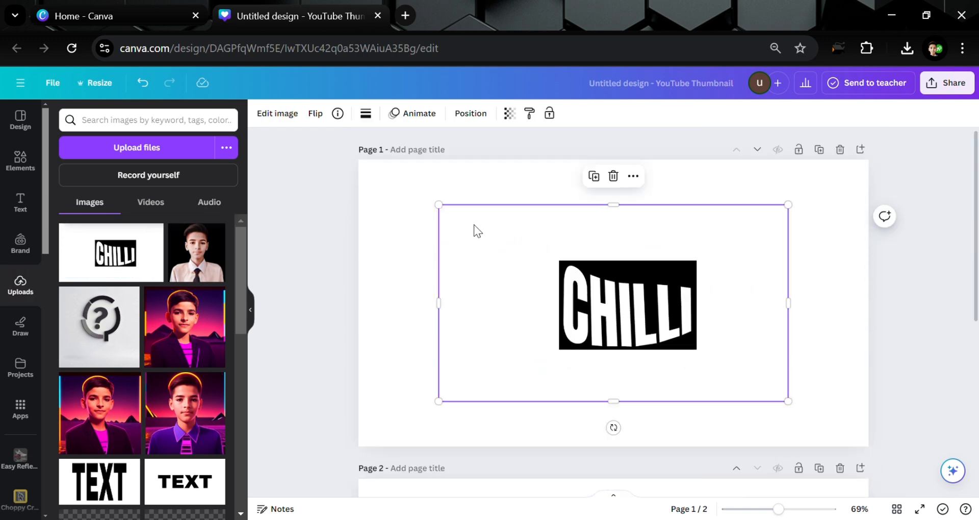
- Move the uploaded image aside and delete the warped CHILLI text element from page 1
left_click_drag(463, 225, 402, 190)
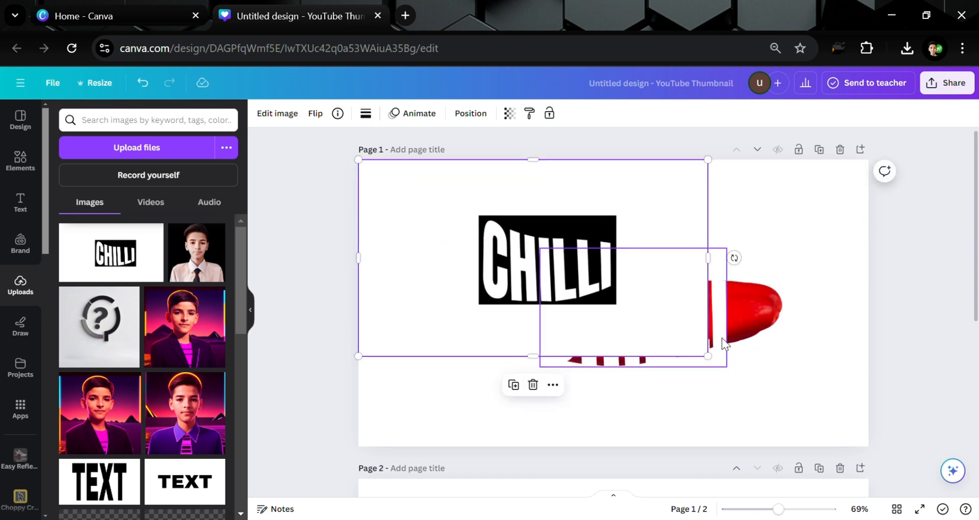
left_click_drag(710, 358, 575, 312)
left_click(671, 325)
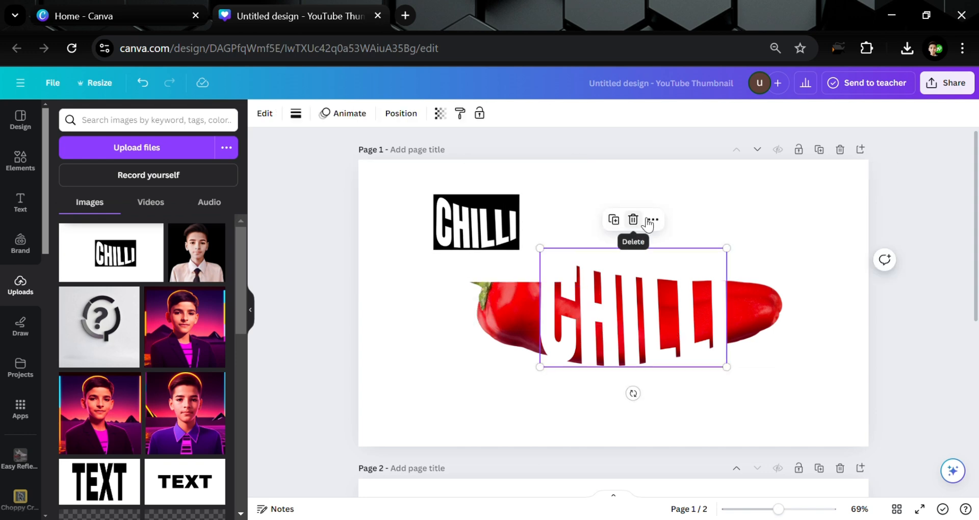
left_click(633, 219)
- Enlarge the uploaded CHILLI image to fill the whole page
left_click(528, 233)
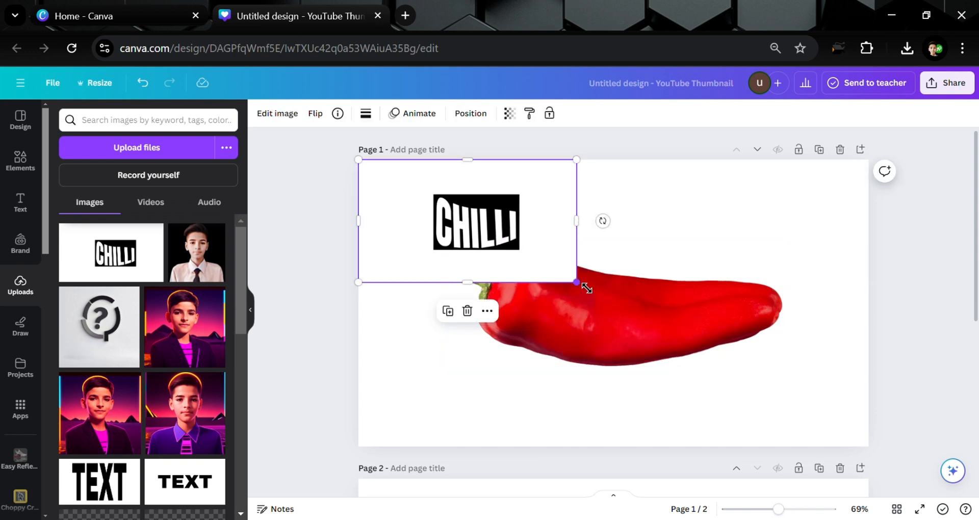
left_click_drag(586, 288, 861, 477)
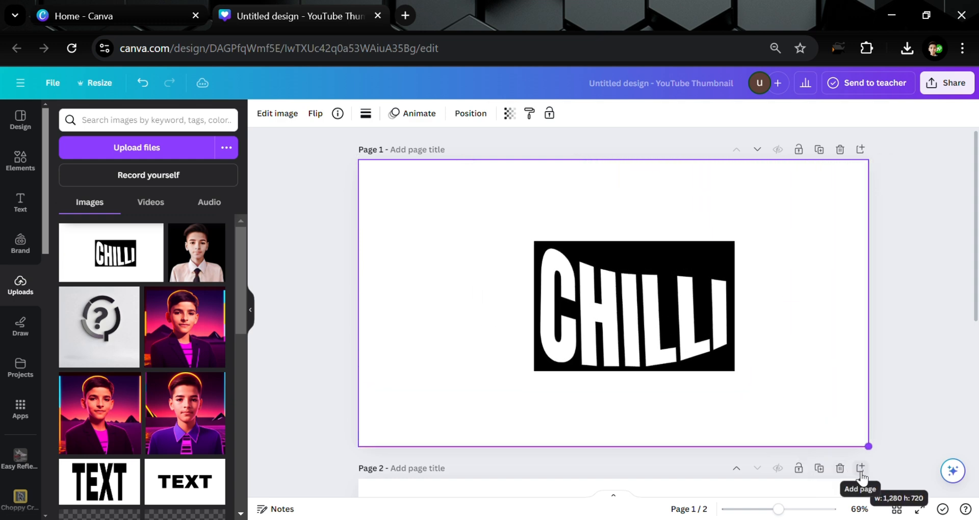
left_click_drag(937, 439, 894, 416)
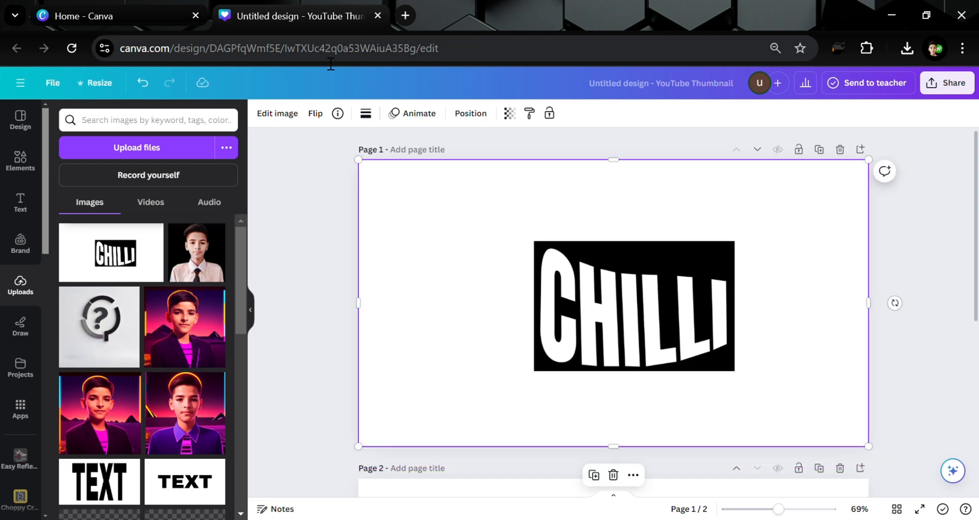
- Remove the uploaded image's background with BG Remover
left_click(267, 127)
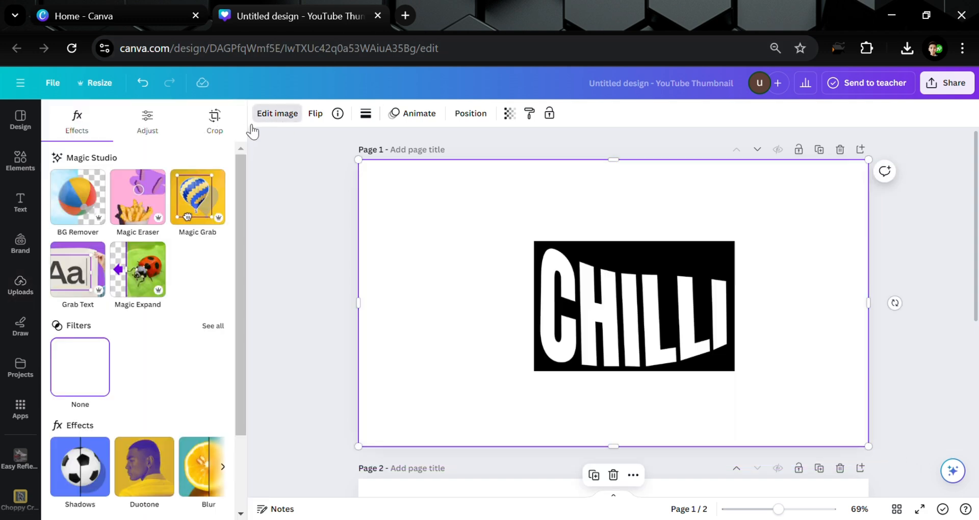
left_click(87, 197)
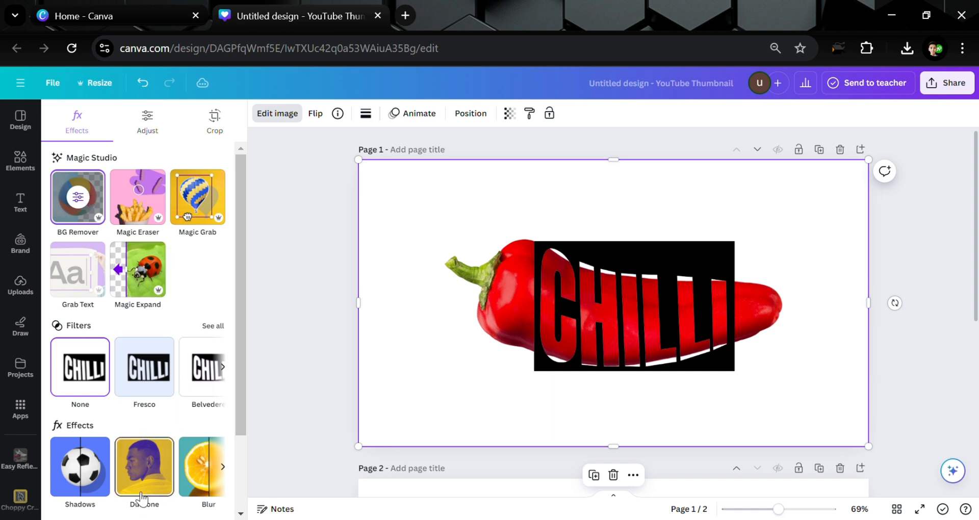
- Apply a custom Duotone effect to the image with both the highlights and shadows colours set to white #FFFFFF
left_click(143, 490)
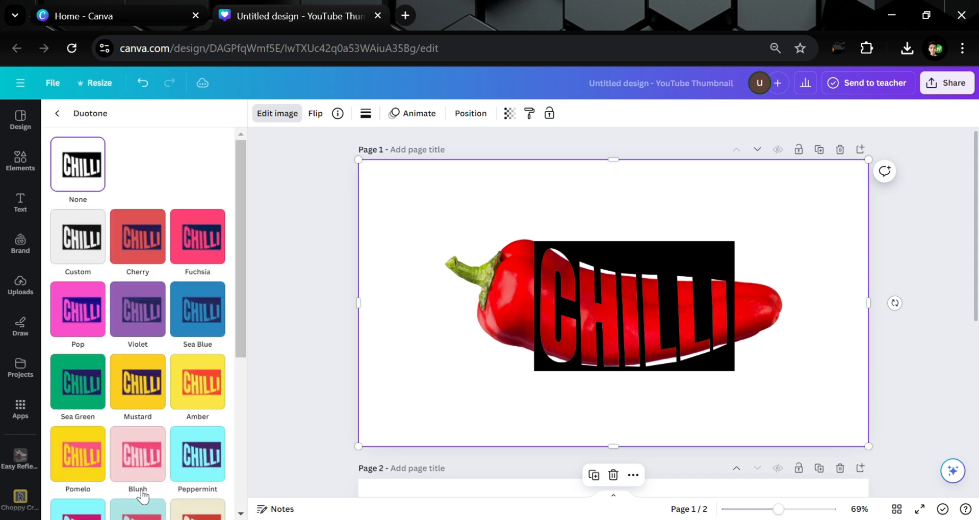
left_click(86, 247)
left_click(216, 294)
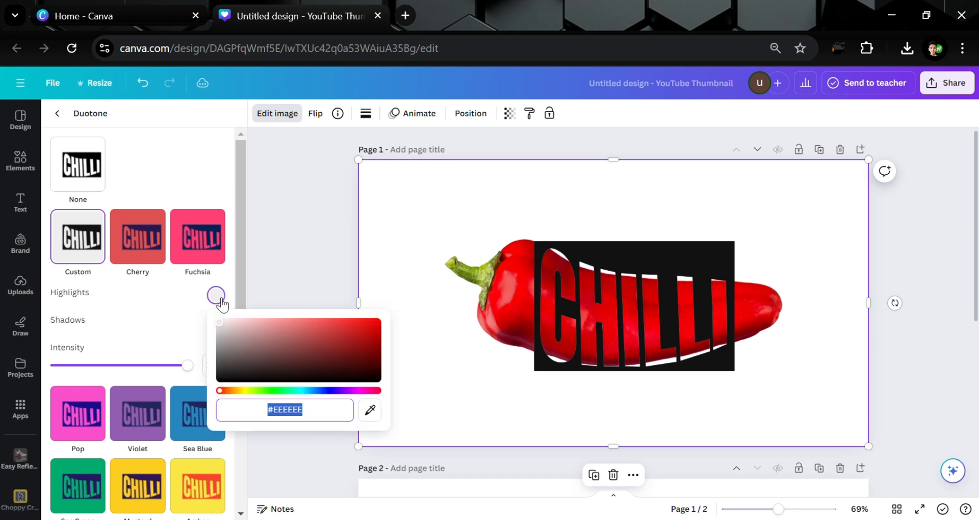
left_click_drag(231, 331, 186, 302)
left_click(187, 302)
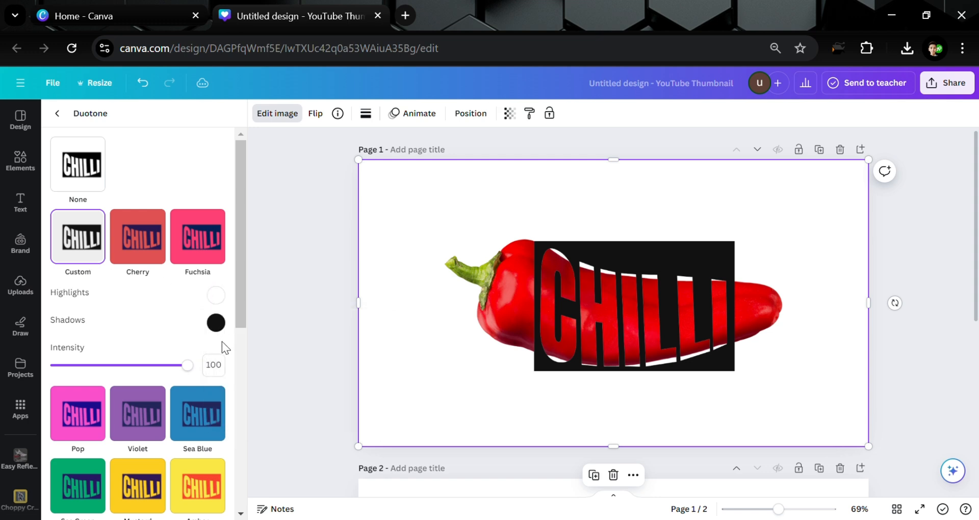
left_click(216, 322)
left_click(220, 350)
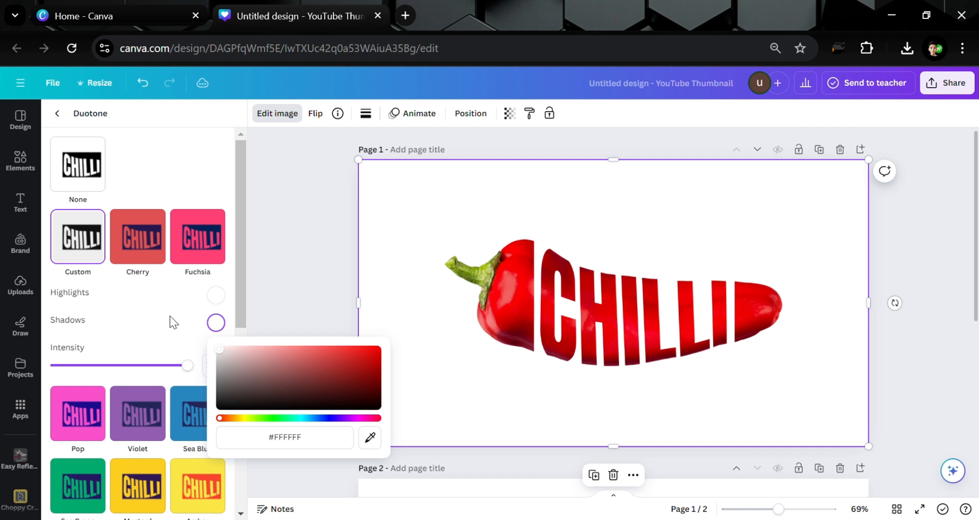
left_click(371, 231)
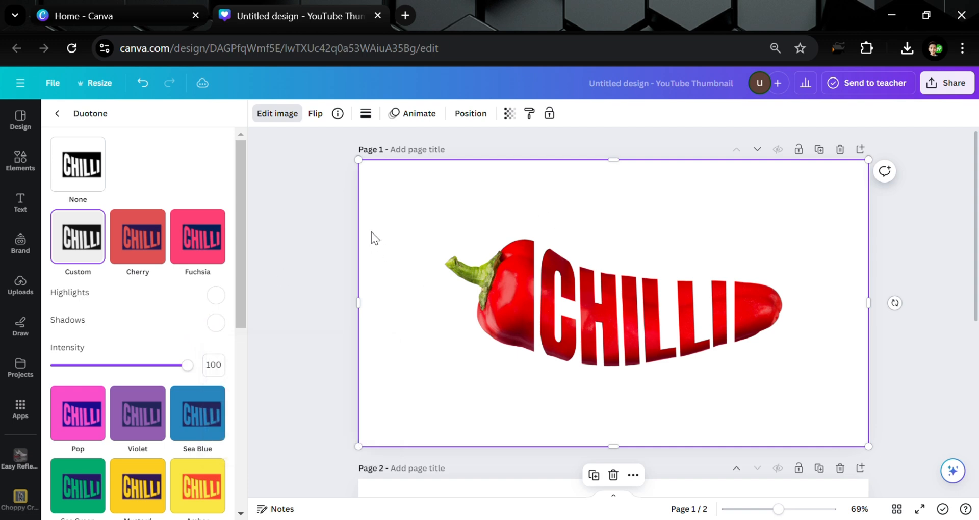
- Crop the image from its left and right sides down to the CHILLI lettering, about 452 × 720 px
left_click_drag(367, 311, 559, 301)
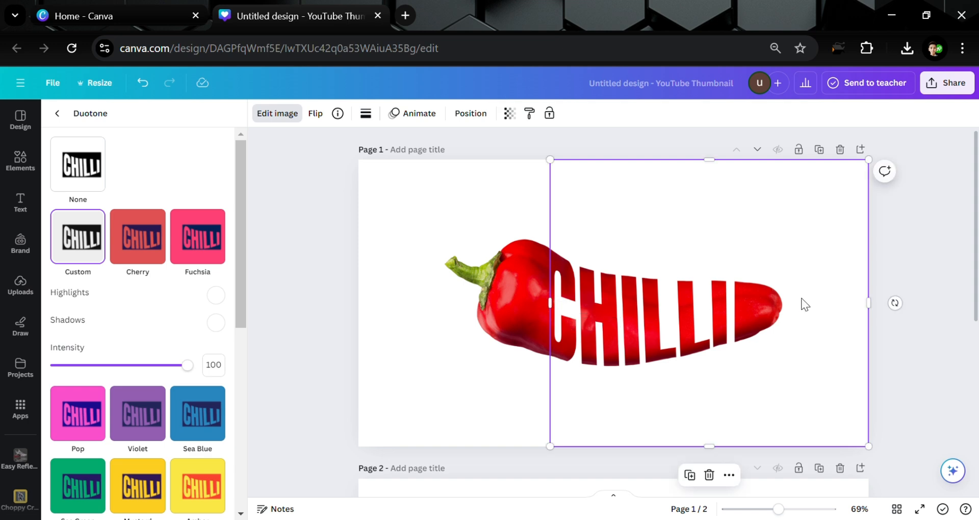
left_click_drag(869, 313, 734, 316)
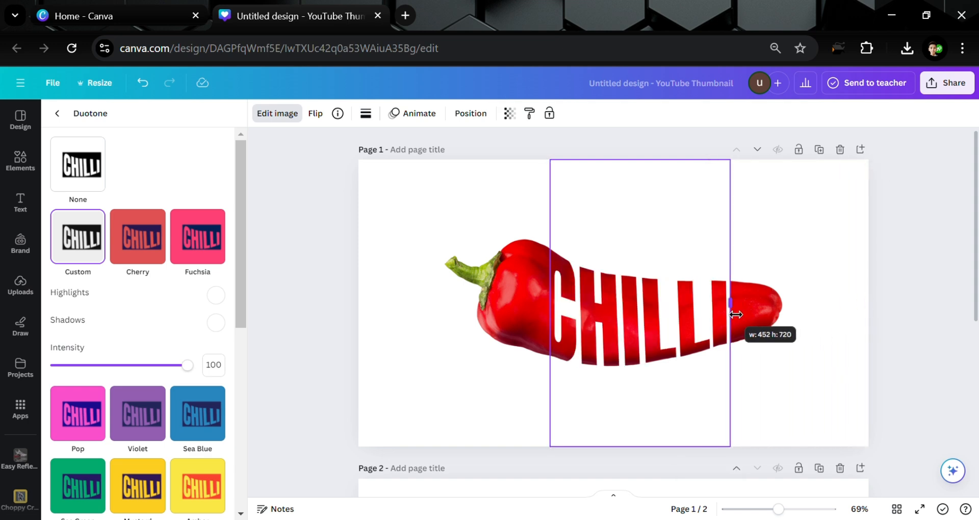
left_click(825, 280)
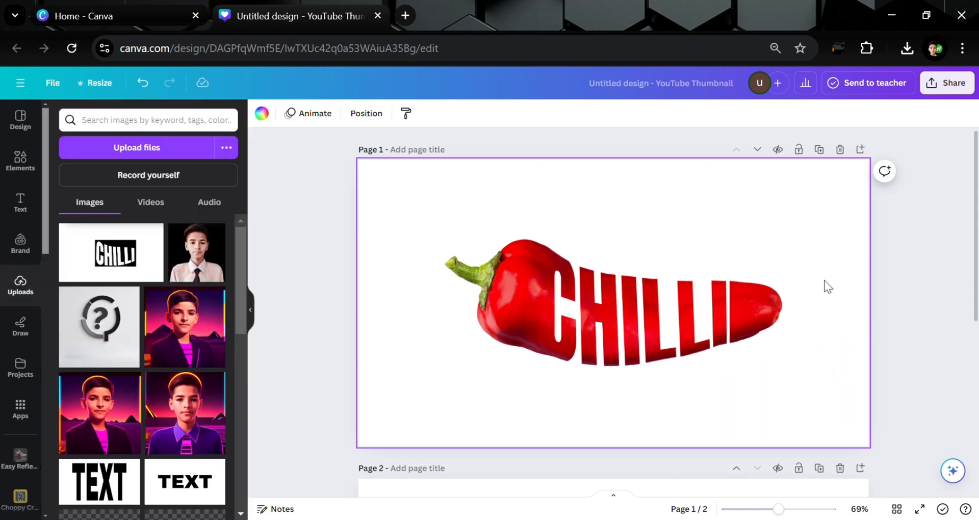